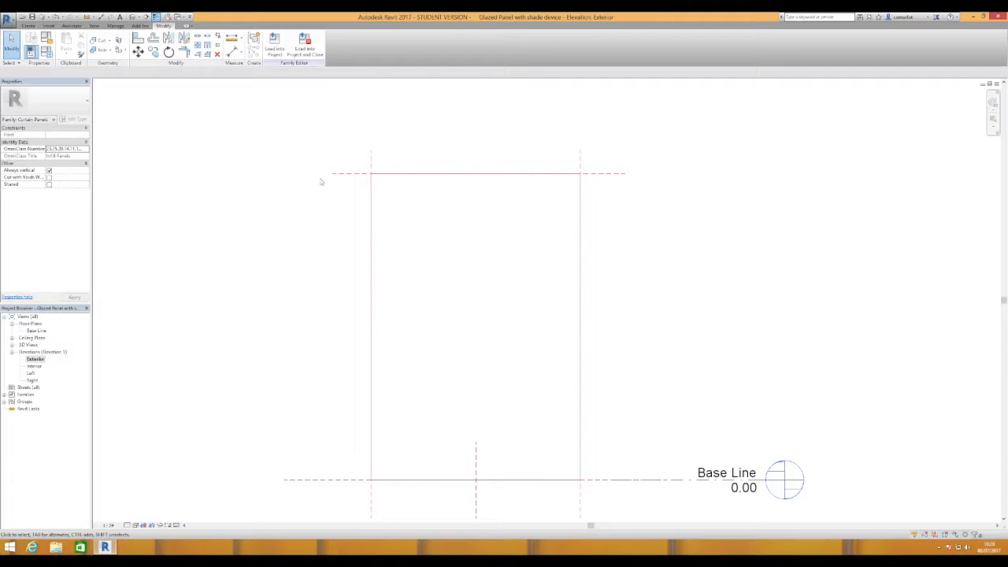
# Start an extrusion and sketch a rectangular profile about 80 × 220 mm just outside the panel's upper-right corner.
pyautogui.click(29, 26)
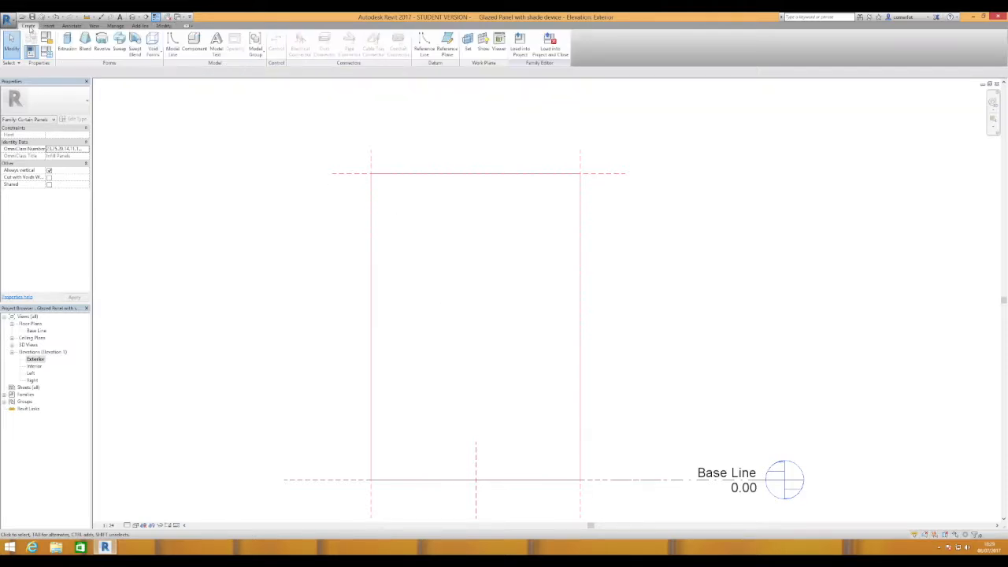
pyautogui.click(67, 43)
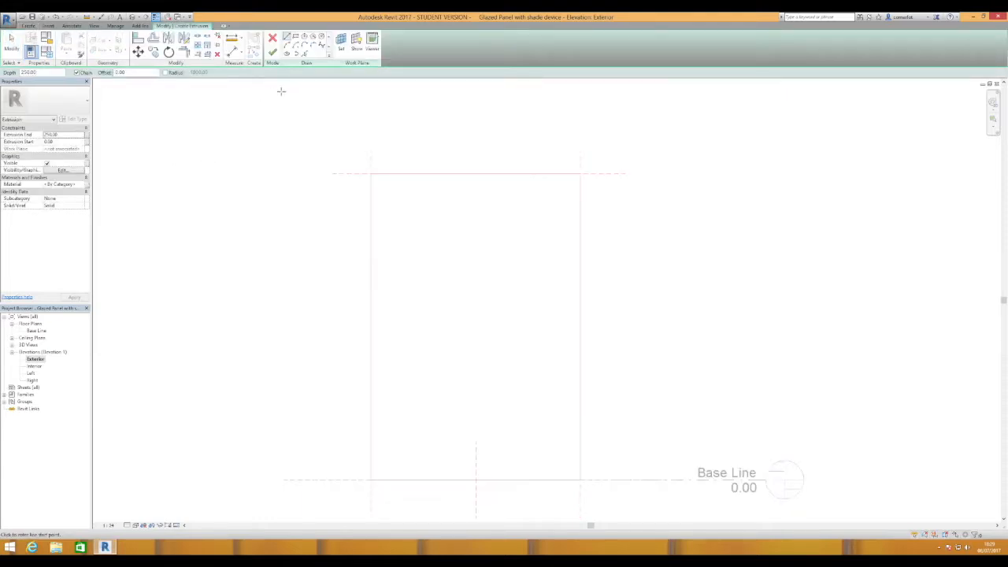
pyautogui.click(295, 37)
pyautogui.click(609, 189)
pyautogui.click(620, 214)
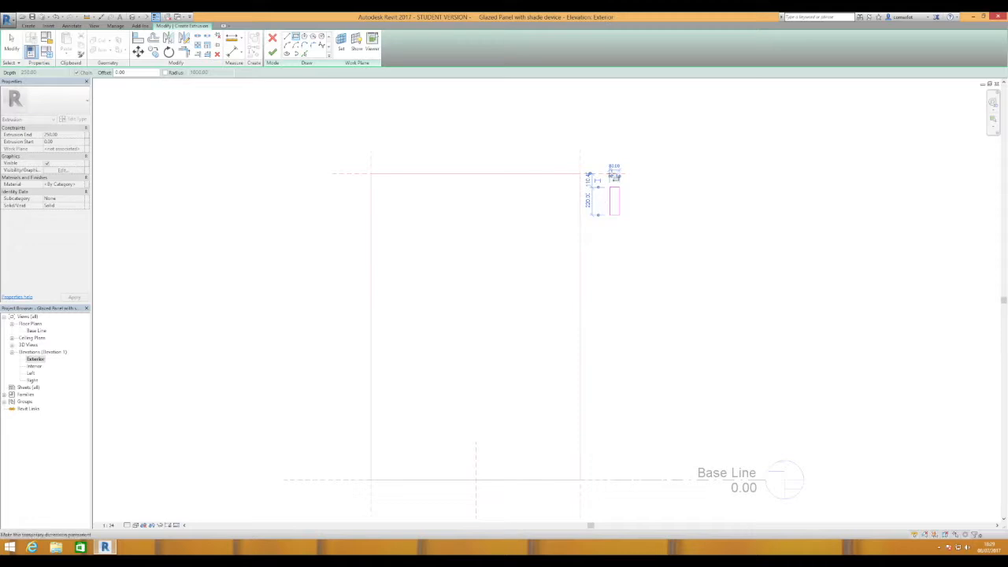
# Set the rectangular profile's width to 45 mm and its height to 150 mm.
pyautogui.click(615, 169)
pyautogui.write('45')
pyautogui.press('Return')
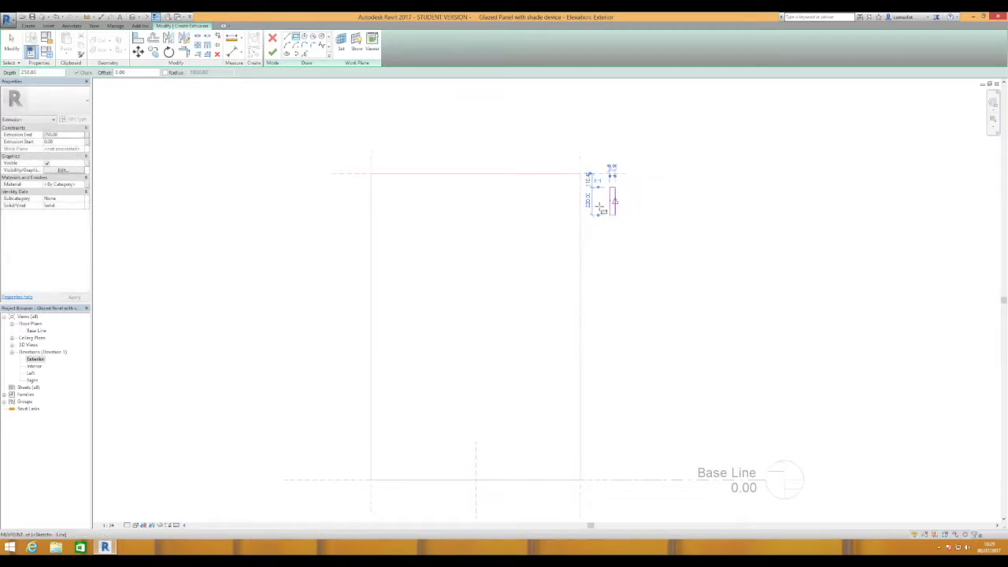
pyautogui.click(588, 201)
pyautogui.write('150')
pyautogui.press('Return')
pyautogui.scroll(-3, 615, 202)
pyautogui.scroll(3, 616, 202)
pyautogui.scroll(-3, 615, 201)
pyautogui.scroll(1, 616, 202)
pyautogui.scroll(3, 610, 195)
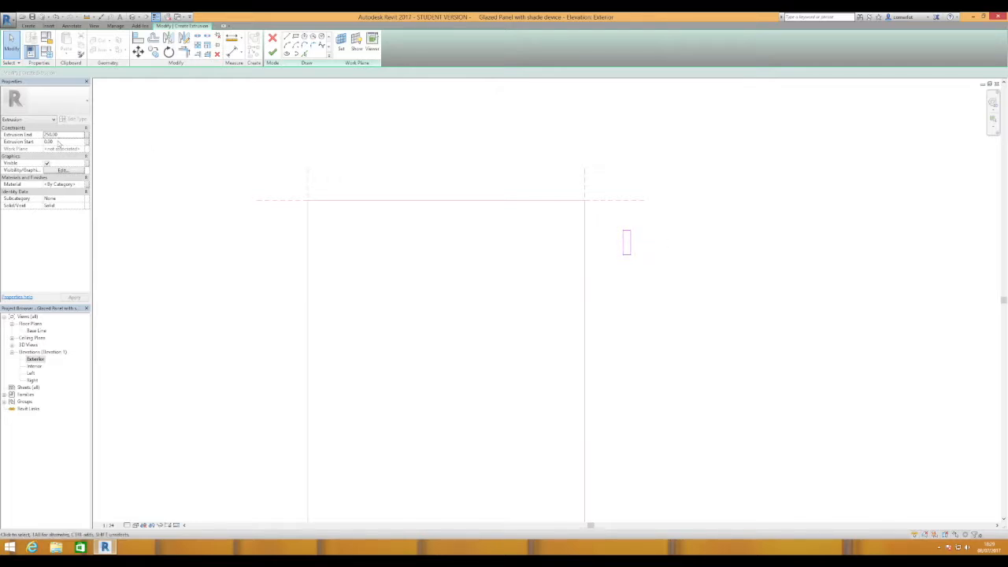
# Set the extrusion start to -75 mm and the extrusion end to -975 mm.
pyautogui.click(58, 142)
pyautogui.click(20, 142)
pyautogui.write('-')
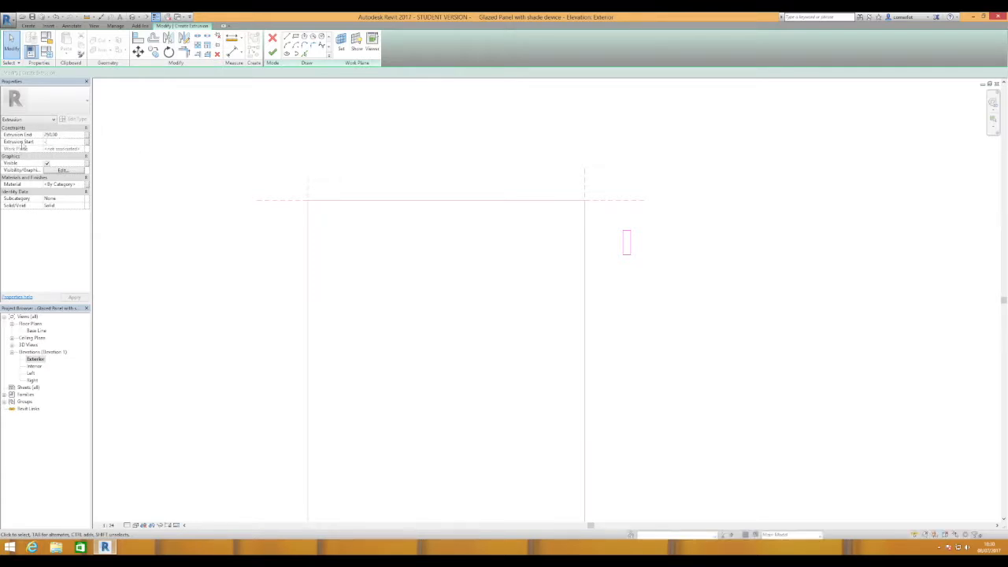
pyautogui.write('75')
pyautogui.click(63, 135)
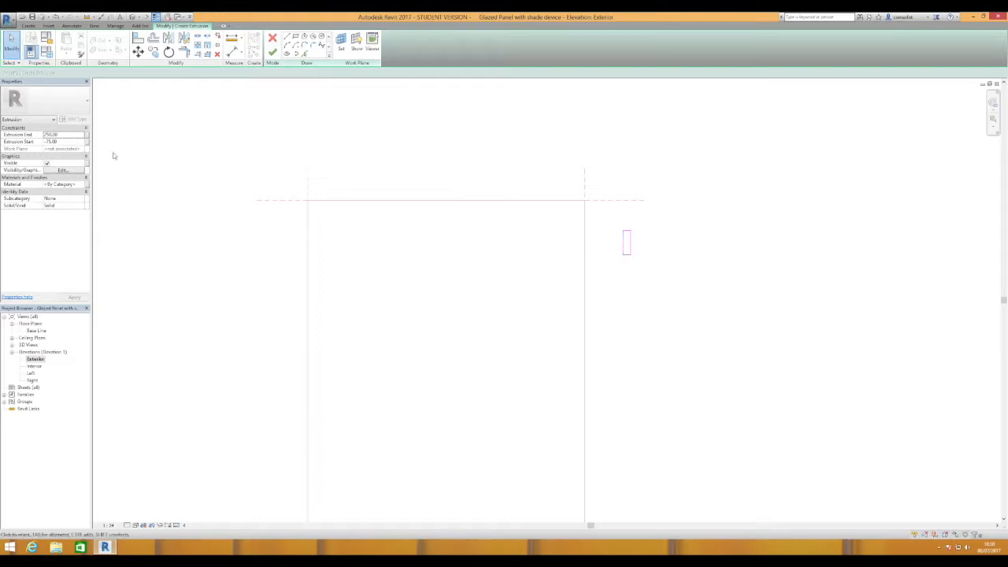
pyautogui.click(57, 135)
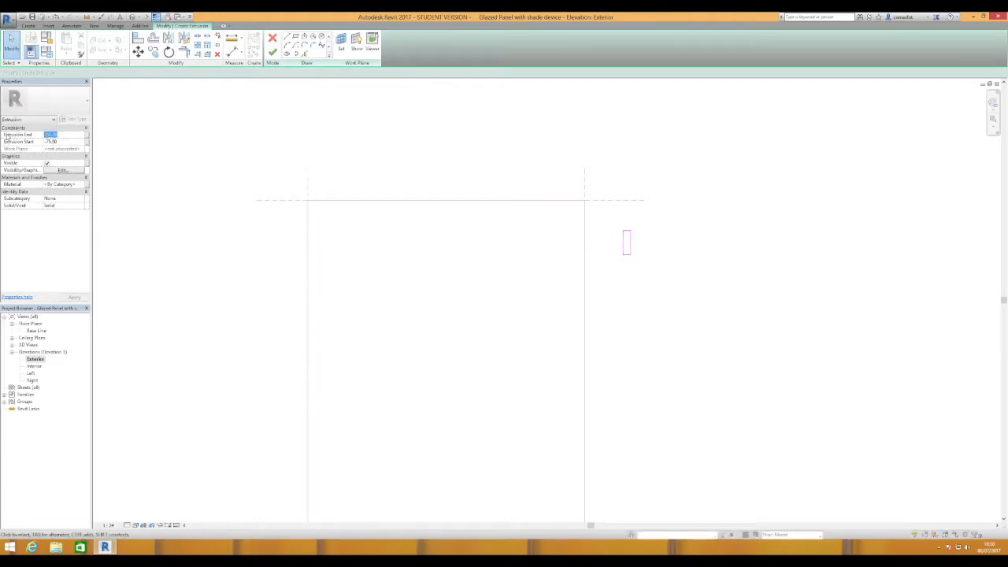
pyautogui.press('BackSpace')
pyautogui.write('-975')
pyautogui.press('Tab')
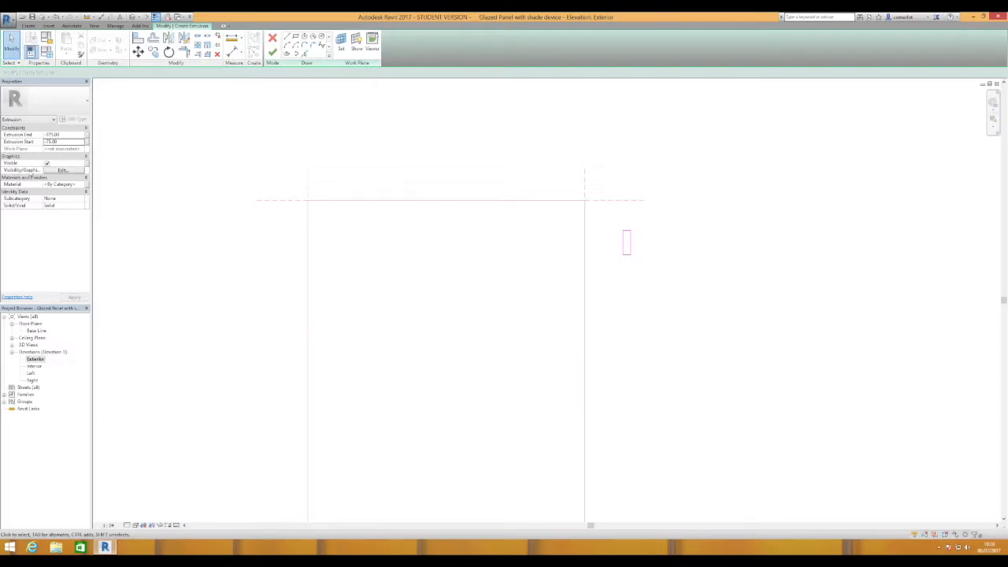
# Link the extrusion's material to a new type parameter named "Shade support material" and finish the extrusion.
pyautogui.click(58, 184)
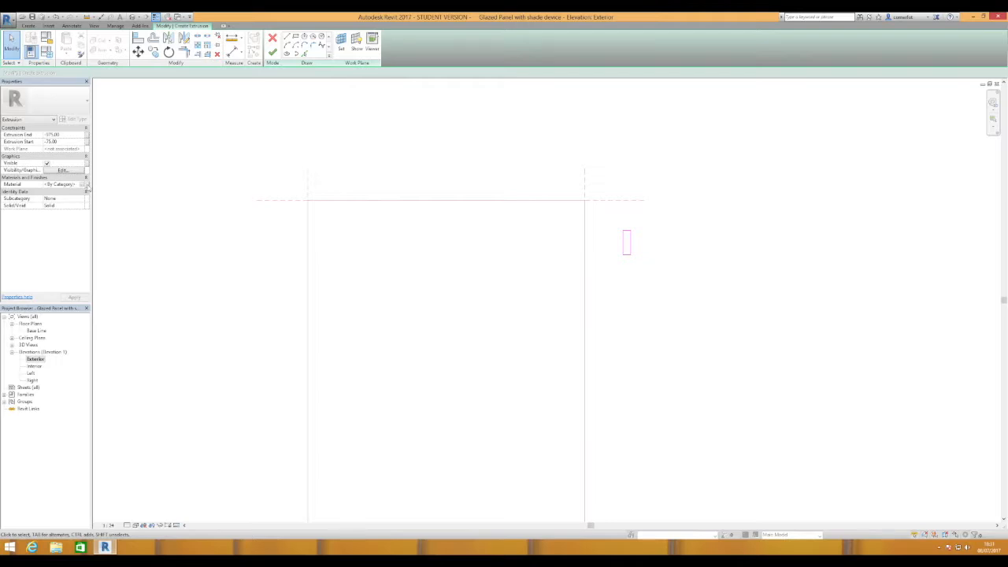
pyautogui.click(87, 184)
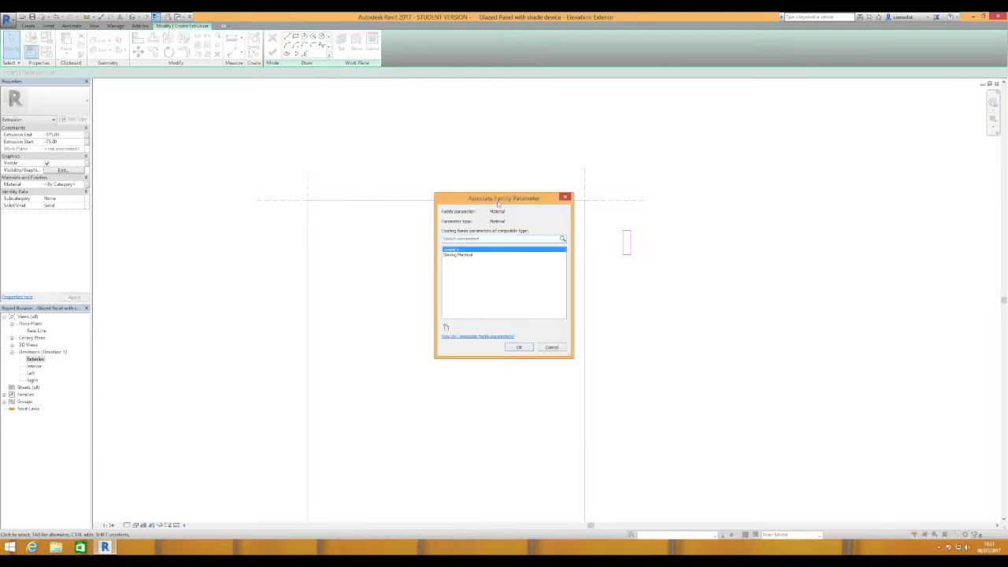
pyautogui.moveTo(499, 202); pyautogui.dragTo(288, 133)
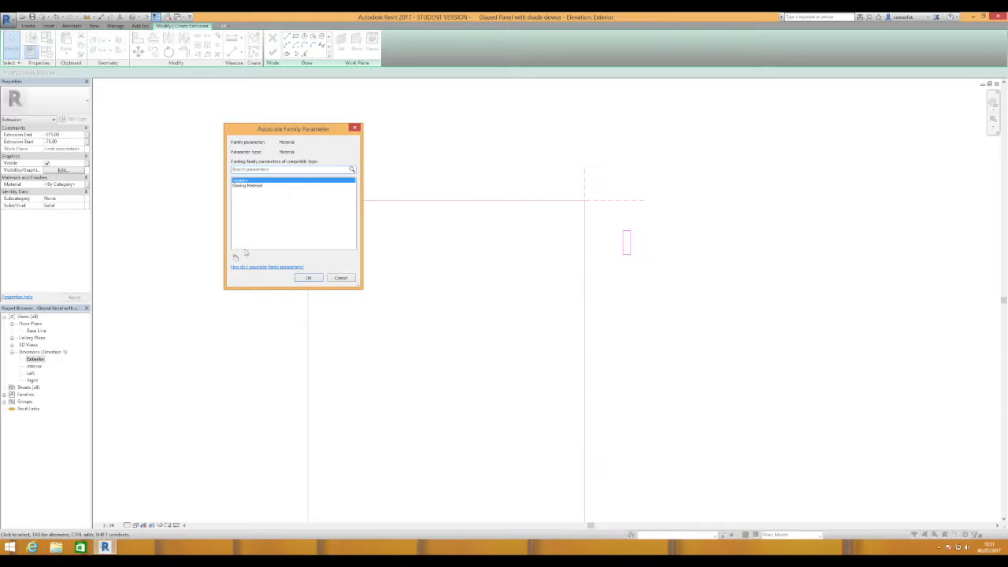
pyautogui.click(234, 259)
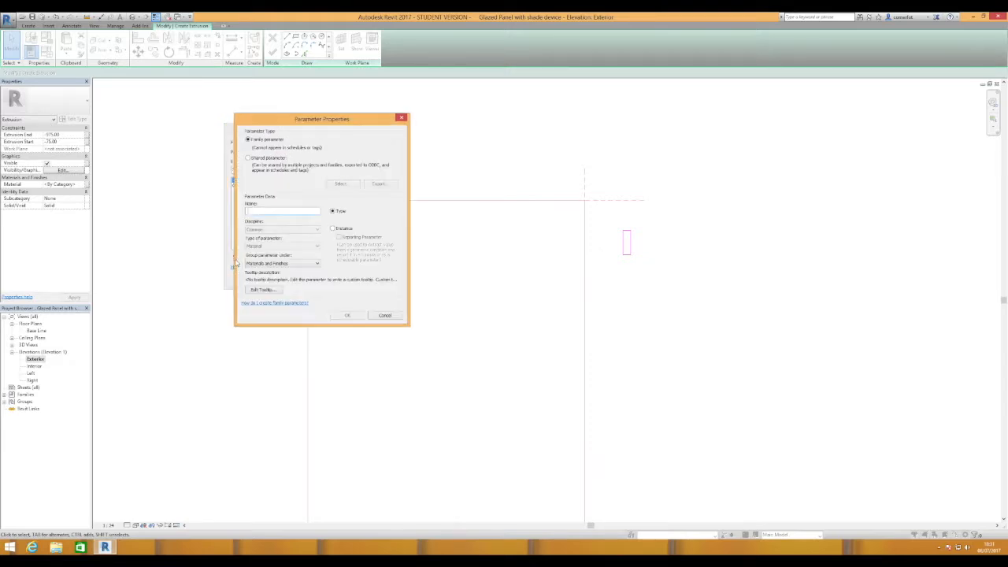
pyautogui.click(255, 210)
pyautogui.write('Shade support material')
pyautogui.click(347, 316)
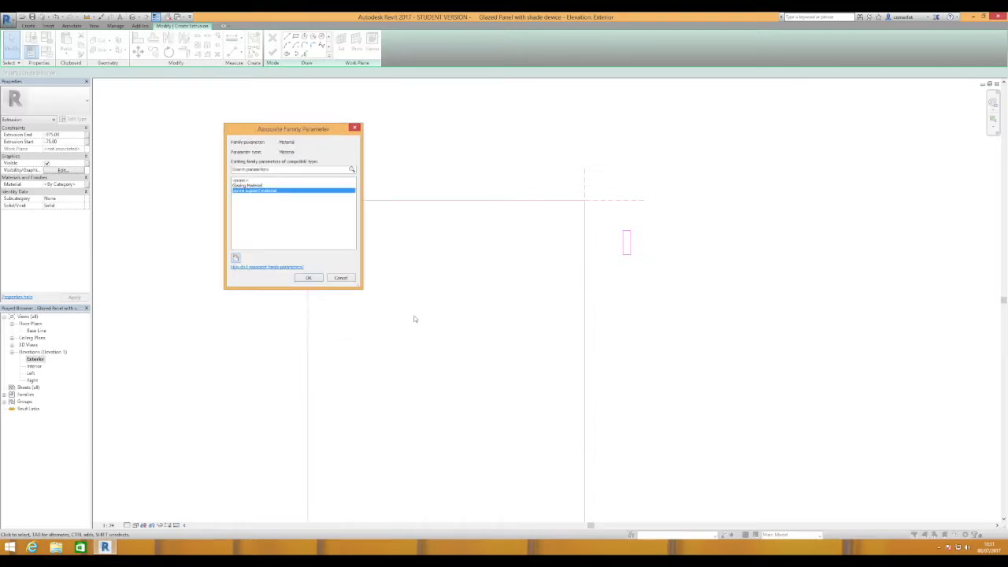
pyautogui.click(312, 277)
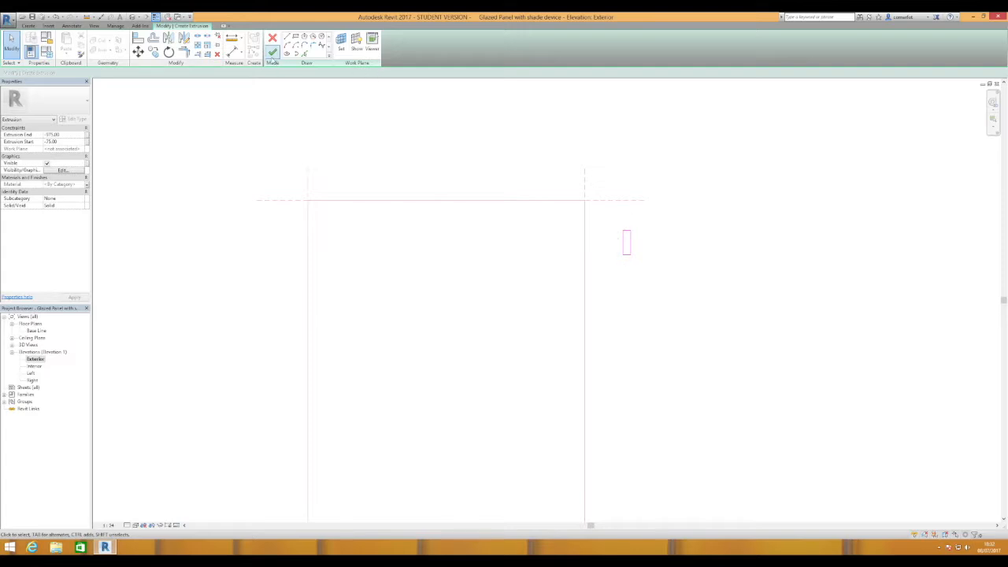
pyautogui.click(272, 52)
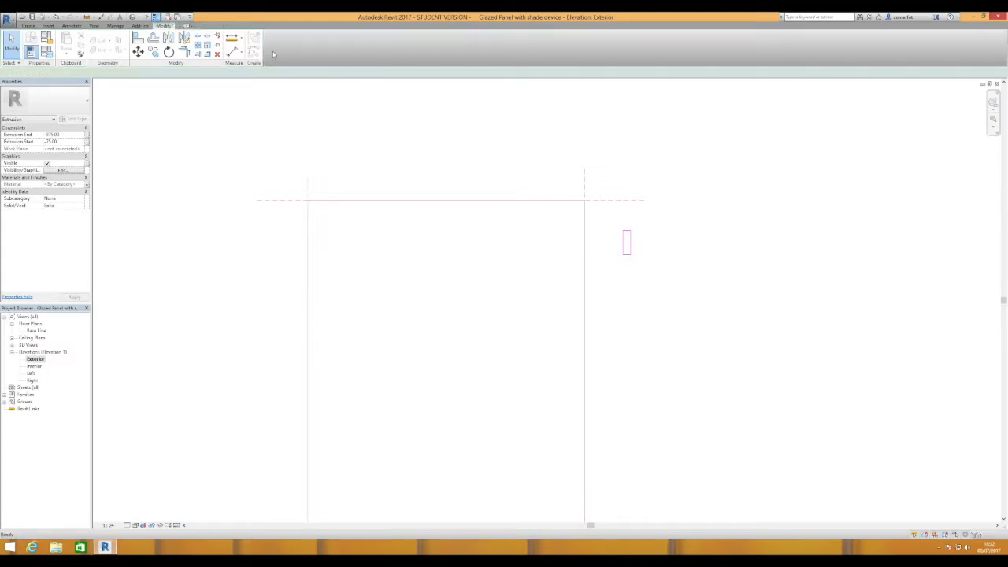
pyautogui.click(647, 275)
# Add aligned dimensions for the height and width of the support extrusion in the exterior elevation.
pyautogui.scroll(-3, 617, 202)
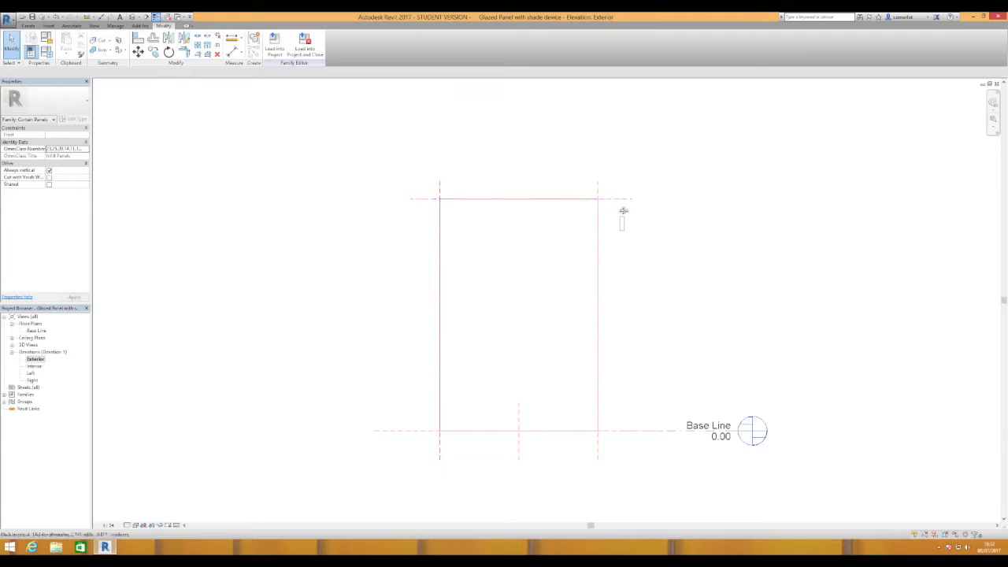
pyautogui.scroll(3, 598, 252)
pyautogui.scroll(2, 598, 250)
pyautogui.moveTo(615, 262); pyautogui.dragTo(559, 238, button='middle')
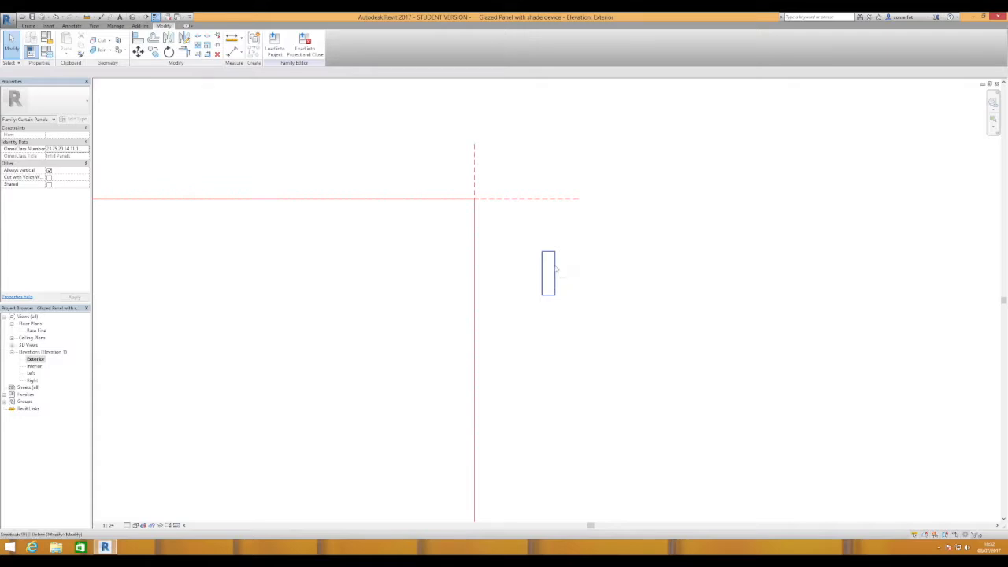
pyautogui.press('d')
pyautogui.press('i')
pyautogui.press('Escape')
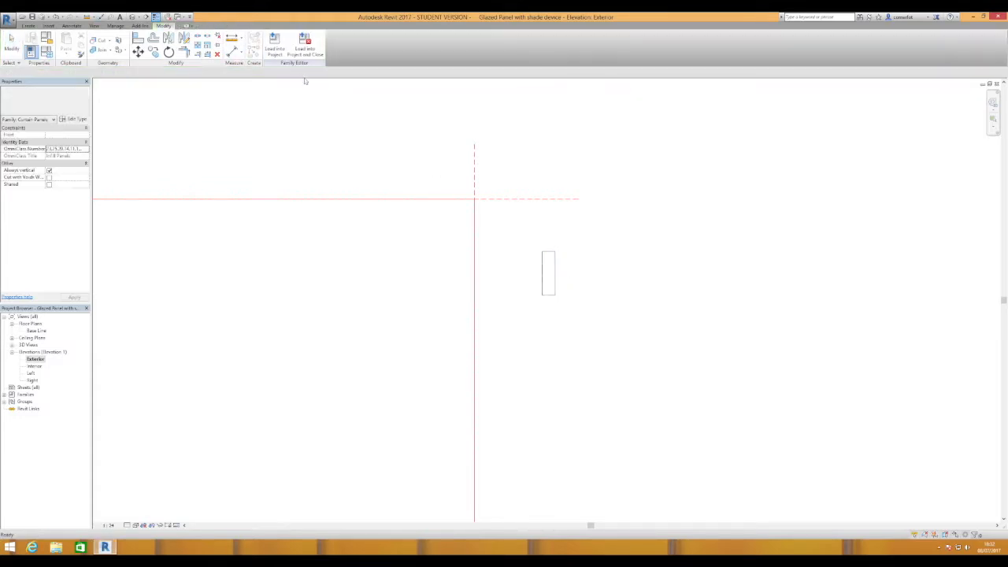
pyautogui.press('d')
pyautogui.press('i')
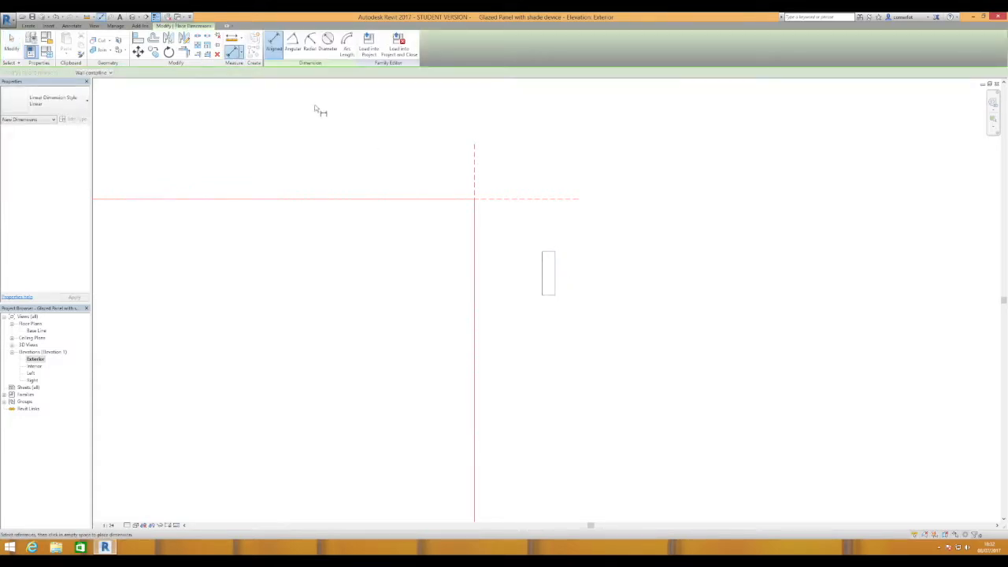
pyautogui.click(548, 252)
pyautogui.click(549, 295)
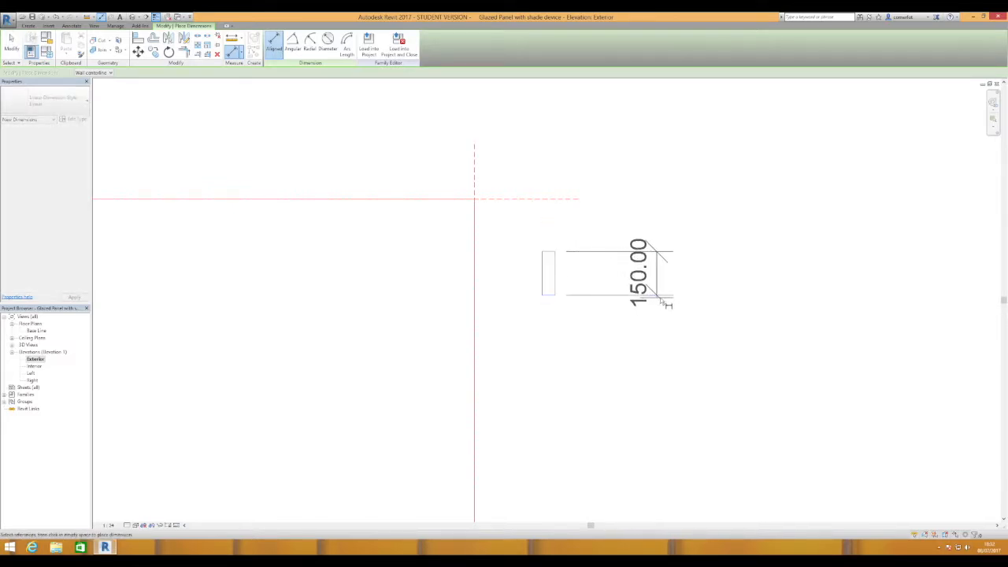
pyautogui.click(680, 304)
pyautogui.click(554, 285)
pyautogui.click(542, 284)
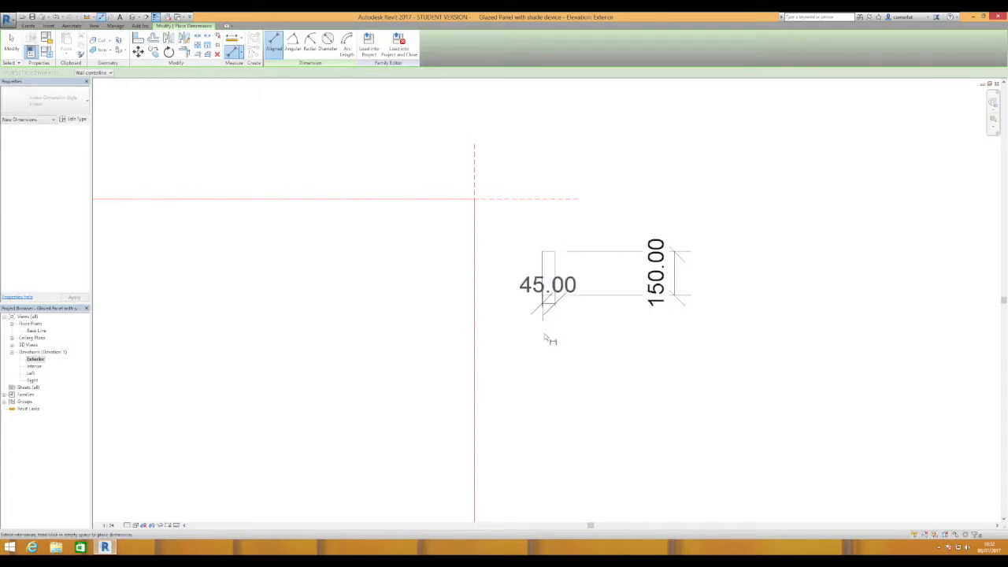
pyautogui.click(614, 361)
# Lock the width and height dimensions of the support extrusion.
pyautogui.press('Escape')
pyautogui.click(580, 366)
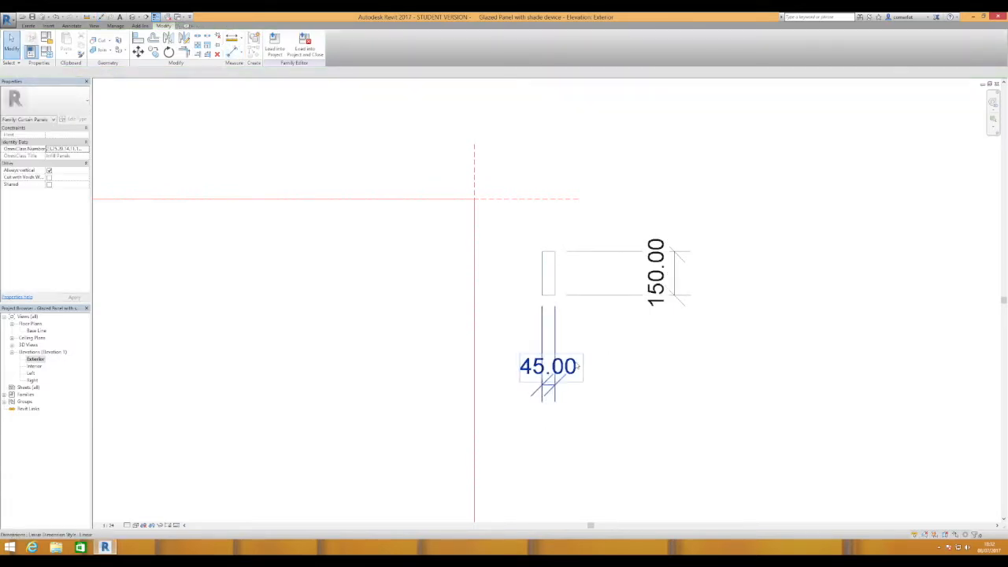
pyautogui.click(579, 366)
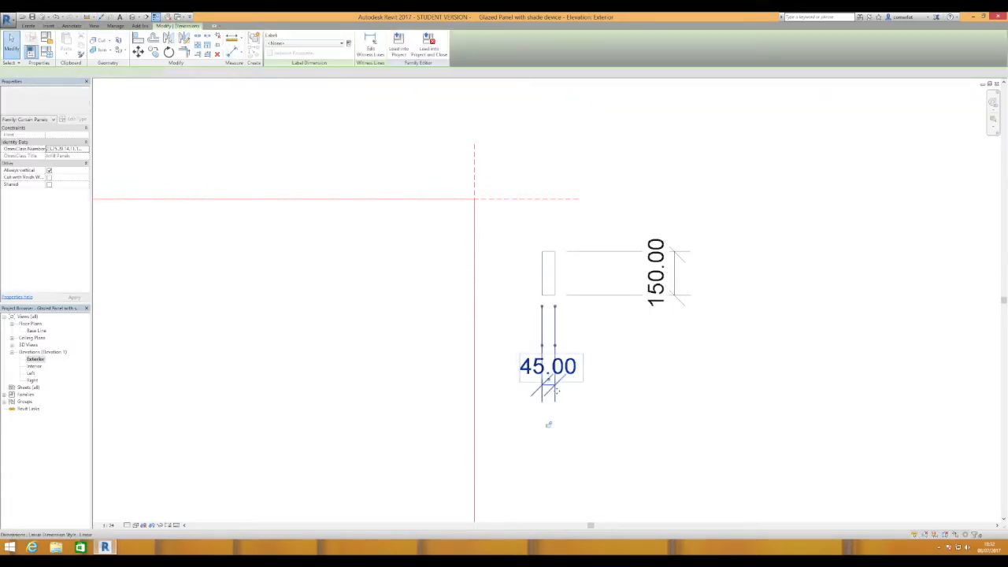
pyautogui.click(598, 407)
pyautogui.click(676, 274)
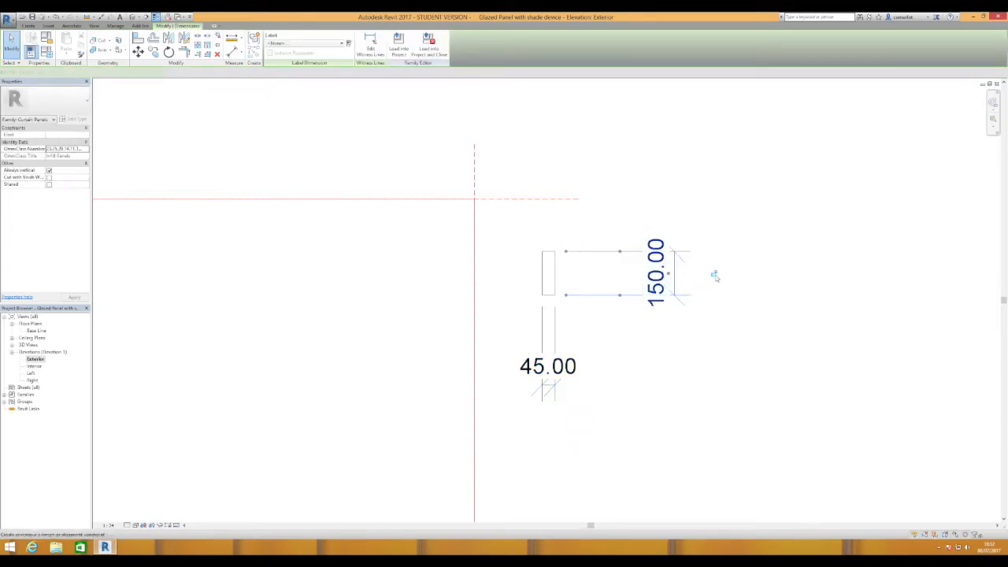
pyautogui.click(746, 294)
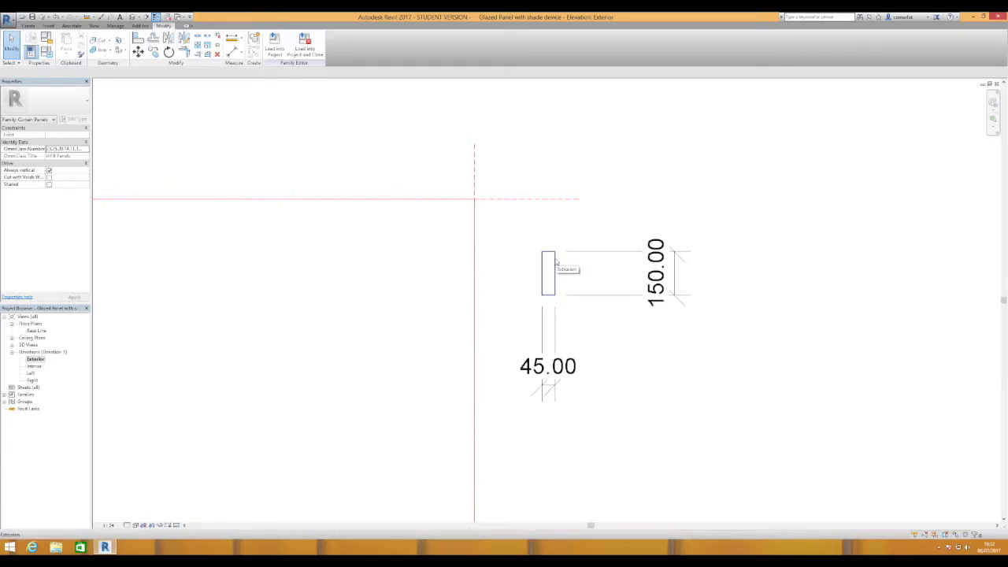
pyautogui.press('a')
pyautogui.press('l')
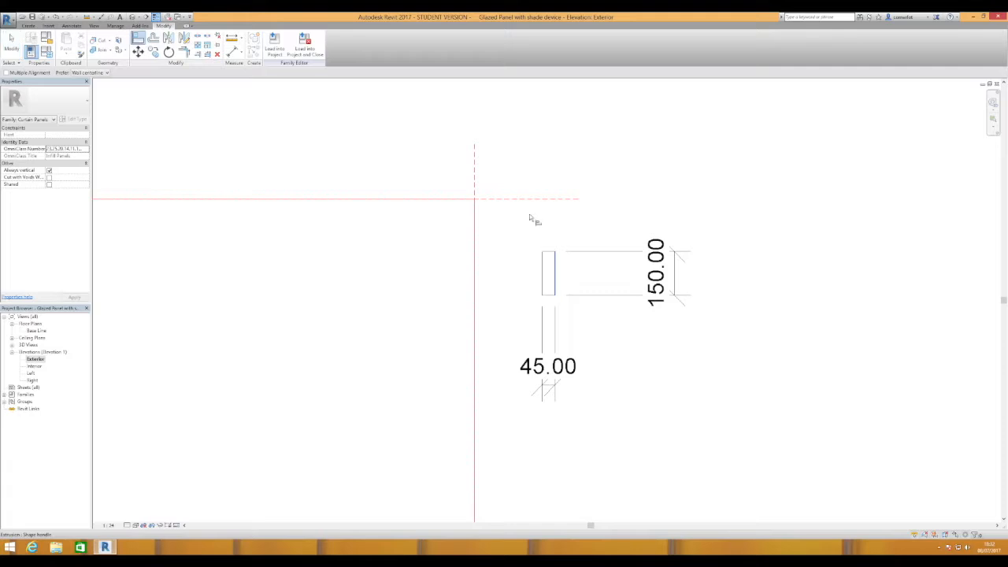
pyautogui.press('Escape')
pyautogui.press('a')
pyautogui.press('l')
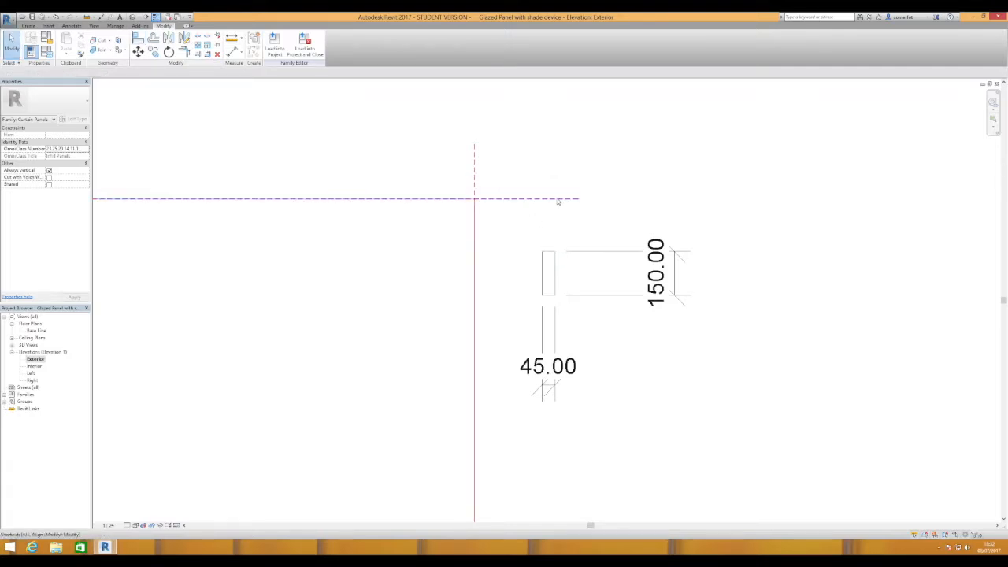
pyautogui.press('Escape')
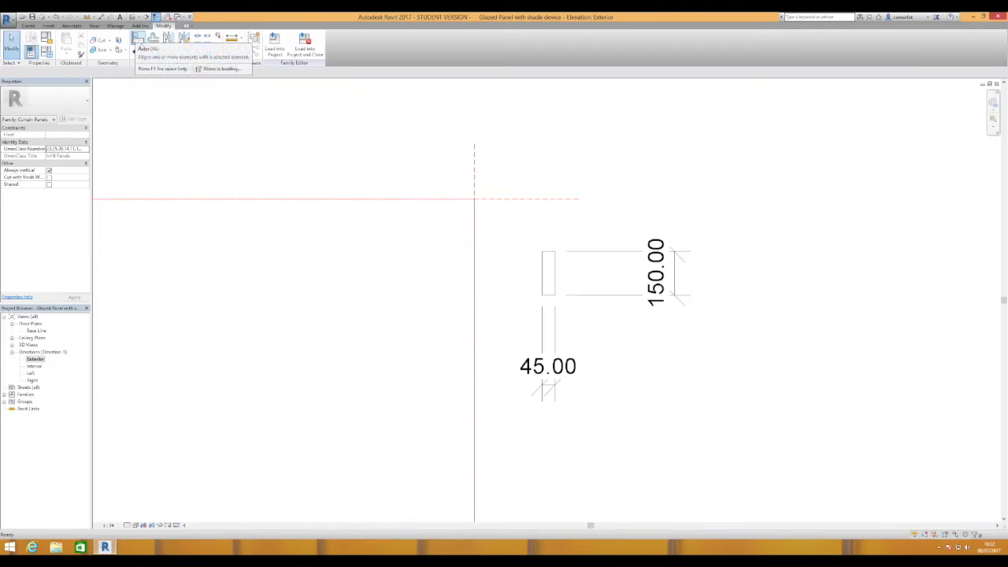
# Align the left edge of the support extrusion with the panel's right vertical reference plane.
pyautogui.click(139, 39)
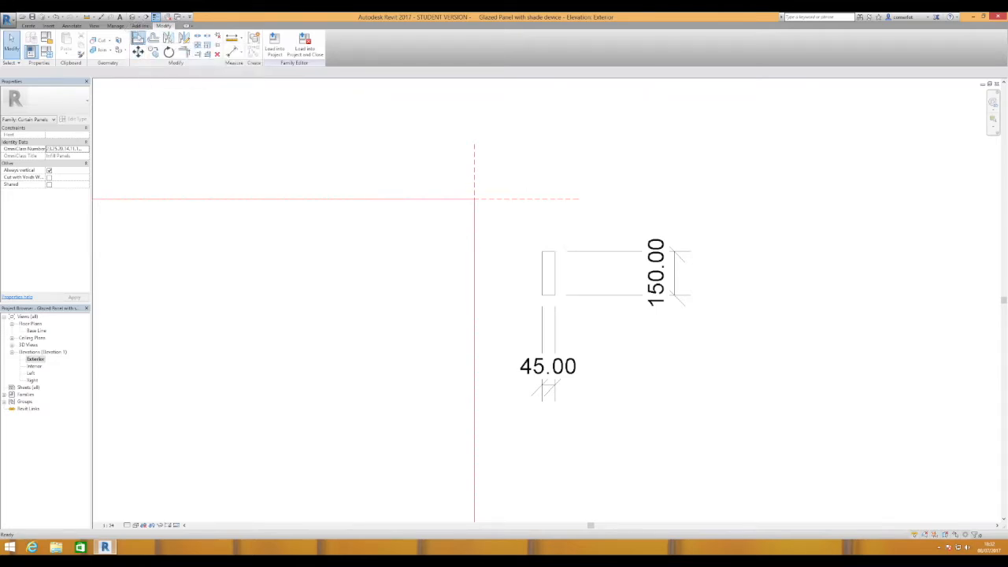
pyautogui.click(474, 156)
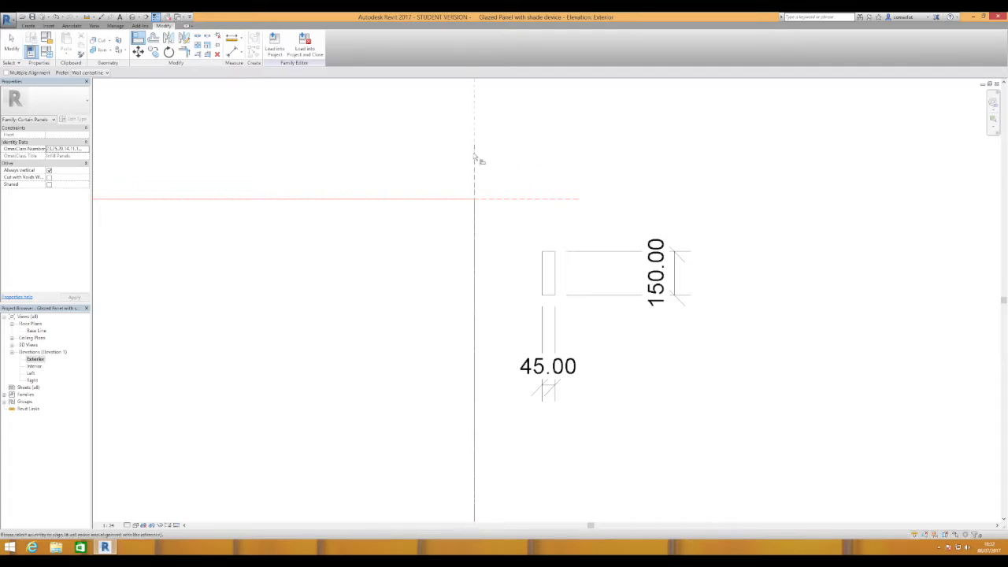
pyautogui.click(542, 268)
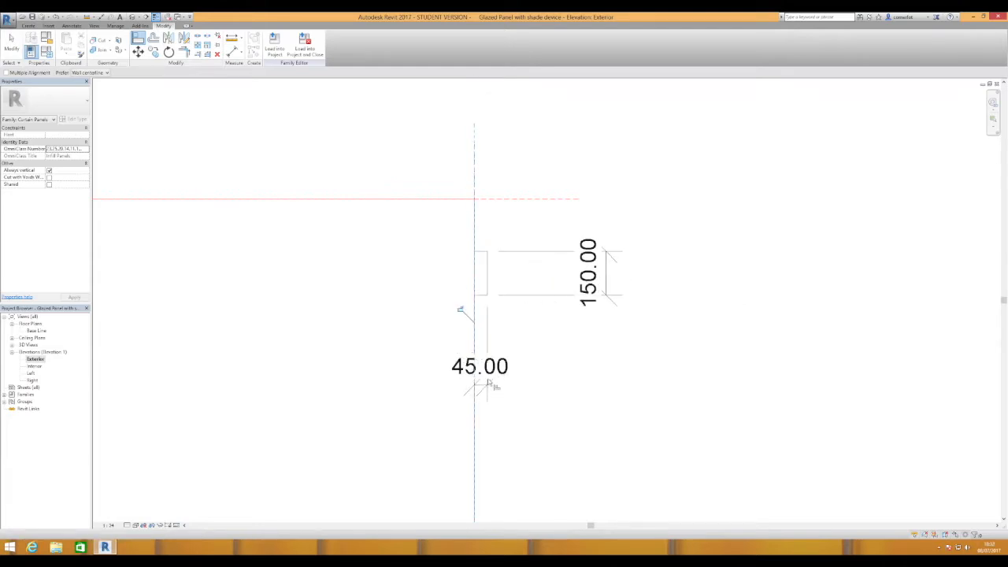
pyautogui.click(475, 170)
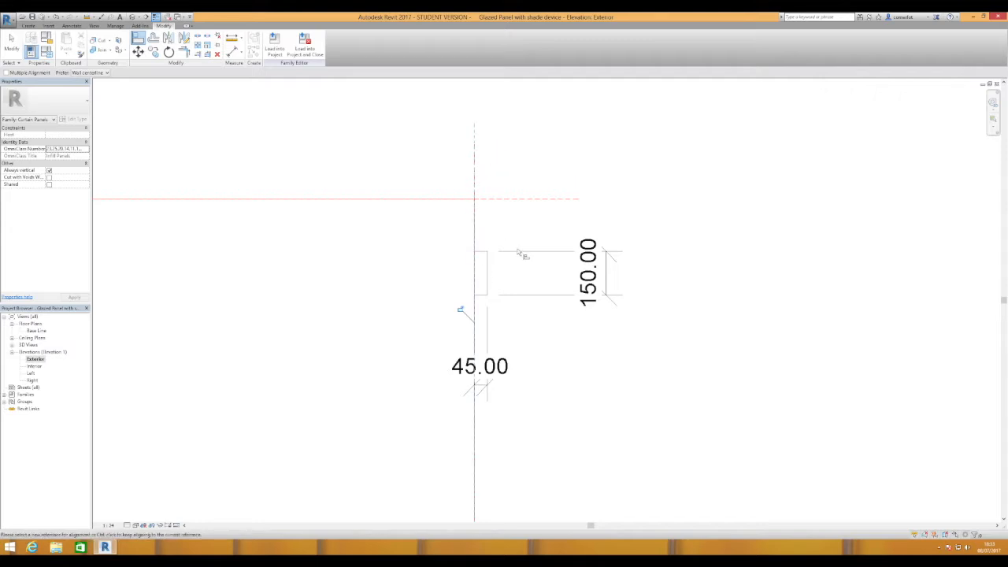
pyautogui.press('Escape')
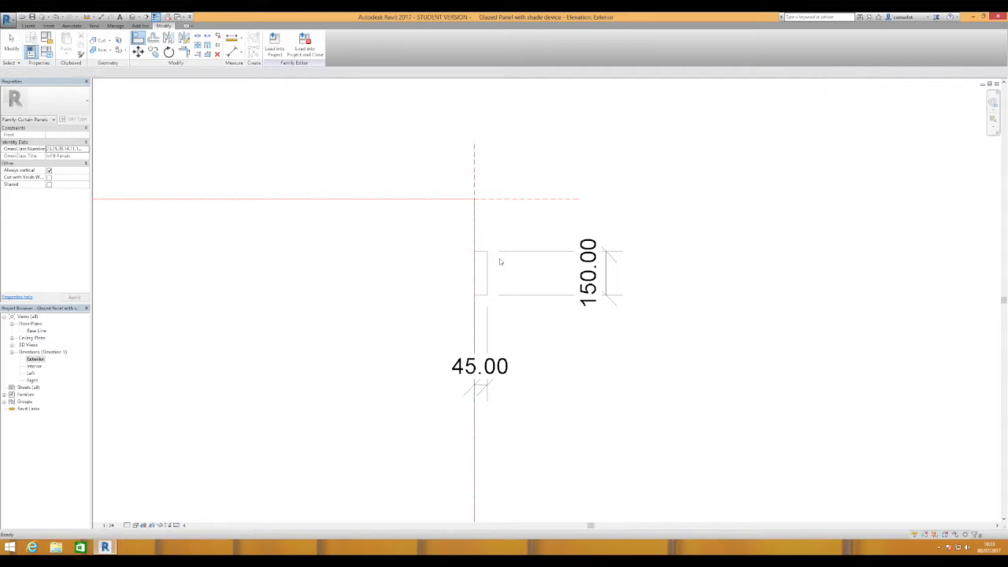
# Nudge the support extrusion upward along the panel's right reference plane until its upper part extends above the top reference plane.
pyautogui.click(486, 268)
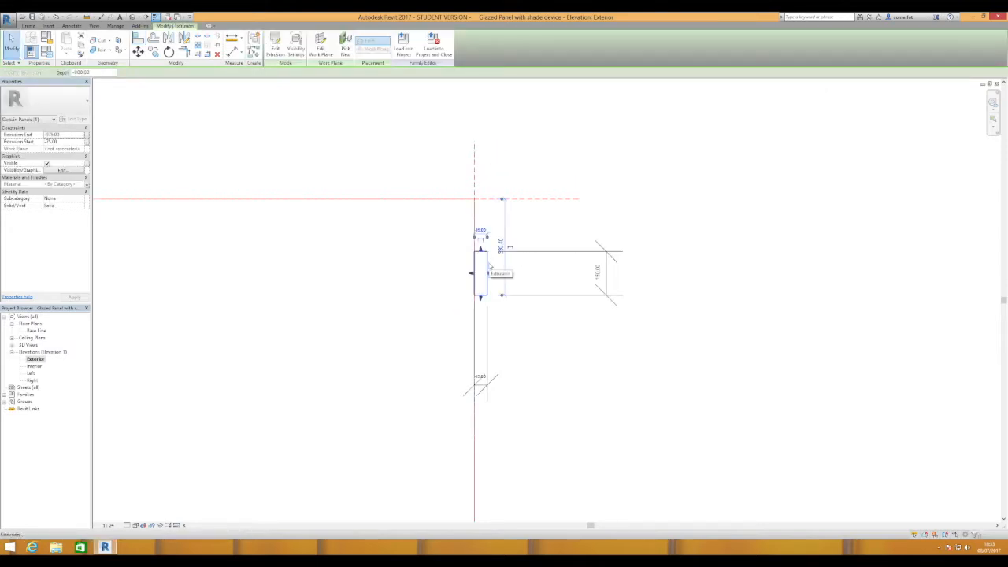
pyautogui.press('Up')
pyautogui.press('Up')
pyautogui.press('Up')
pyautogui.press('Up')
pyautogui.press('Up')
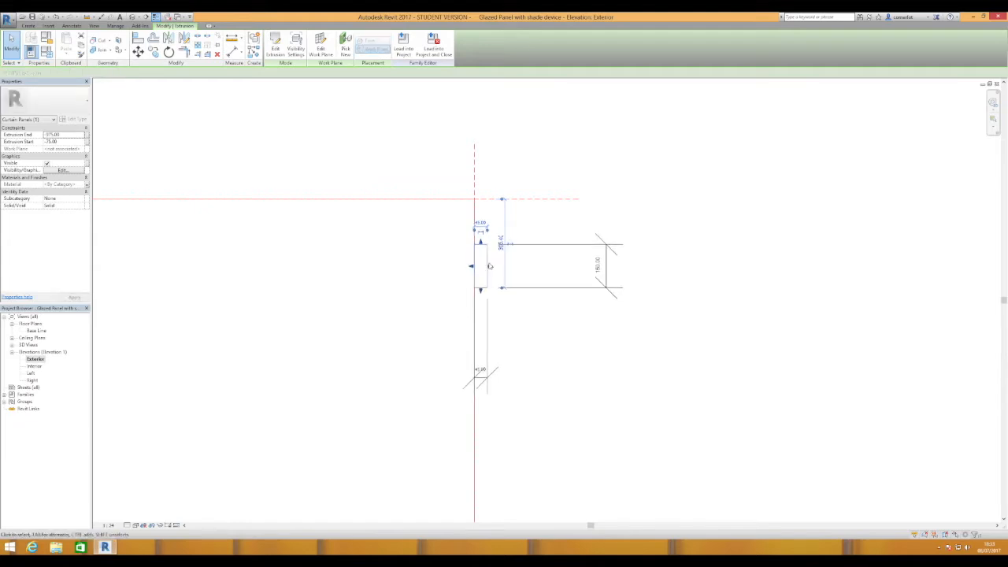
pyautogui.press('Up')
pyautogui.press('Up')
pyautogui.press('Up')
pyautogui.press('Up')
pyautogui.press('Up')
pyautogui.press('Up')
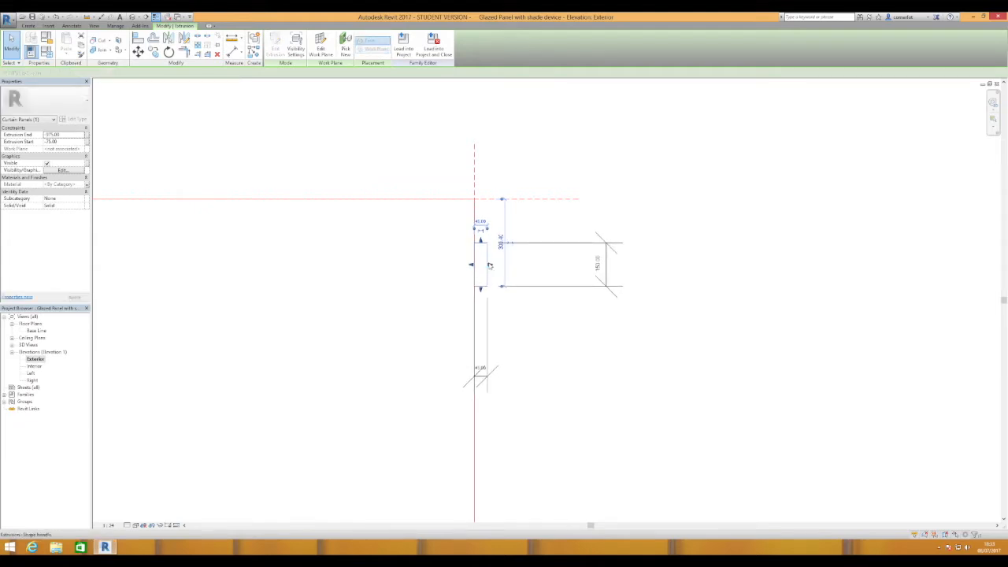
pyautogui.press('Up')
pyautogui.press('Up')
pyautogui.press('Up')
pyautogui.press('Up')
pyautogui.press('Up')
pyautogui.press('Up')
pyautogui.press('Up')
pyautogui.press('Up')
pyautogui.press('Up')
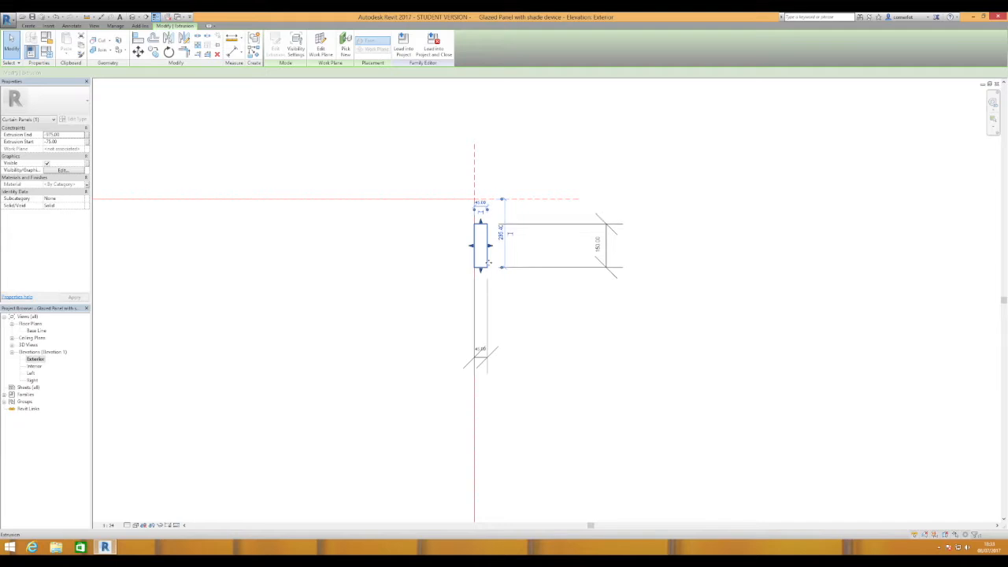
pyautogui.press('Up')
pyautogui.press('Up')
pyautogui.press('Up')
pyautogui.press('Up')
pyautogui.press('Up')
pyautogui.press('Up')
pyautogui.press('Up')
pyautogui.press('Up')
pyautogui.press('Up')
pyautogui.press('Up')
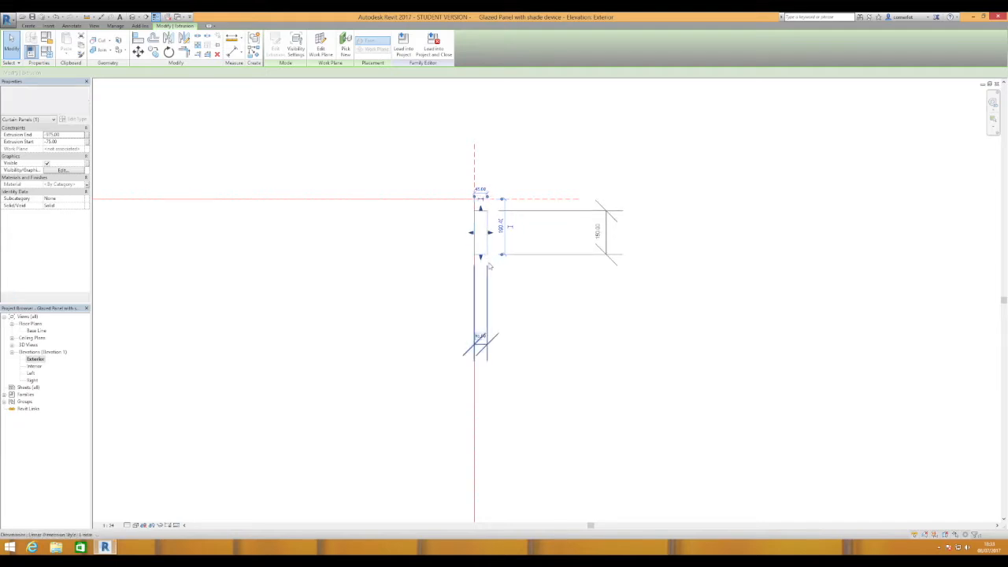
pyautogui.press('Up')
pyautogui.press('Up')
pyautogui.press('Up')
pyautogui.press('Up')
pyautogui.press('Up')
pyautogui.press('Up')
pyautogui.press('Up')
pyautogui.press('Up')
pyautogui.press('Up')
pyautogui.press('Up')
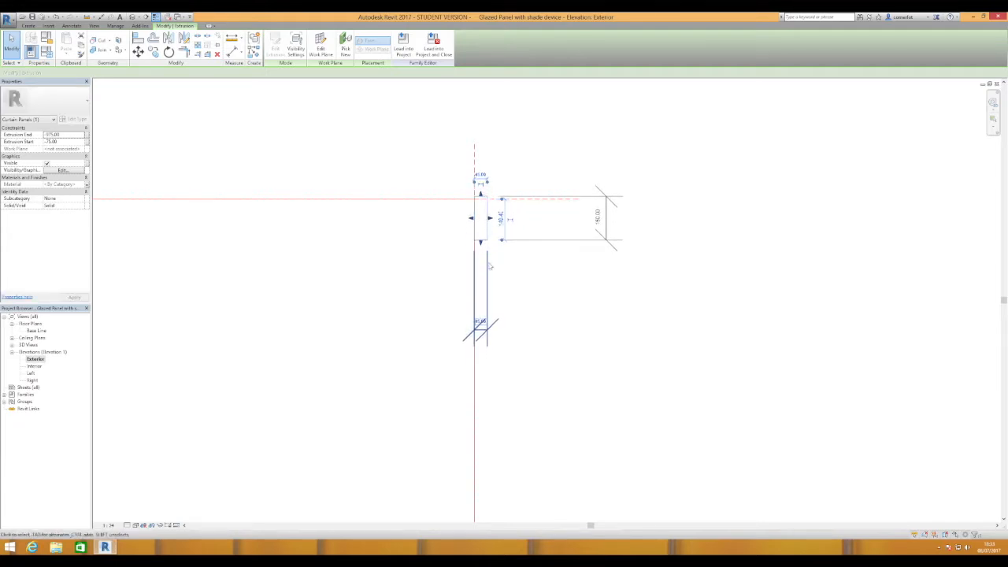
pyautogui.press('Up')
pyautogui.press('Up')
pyautogui.press('Up')
pyautogui.press('Up')
pyautogui.press('Up')
pyautogui.press('Up')
pyautogui.press('Up')
pyautogui.press('Up')
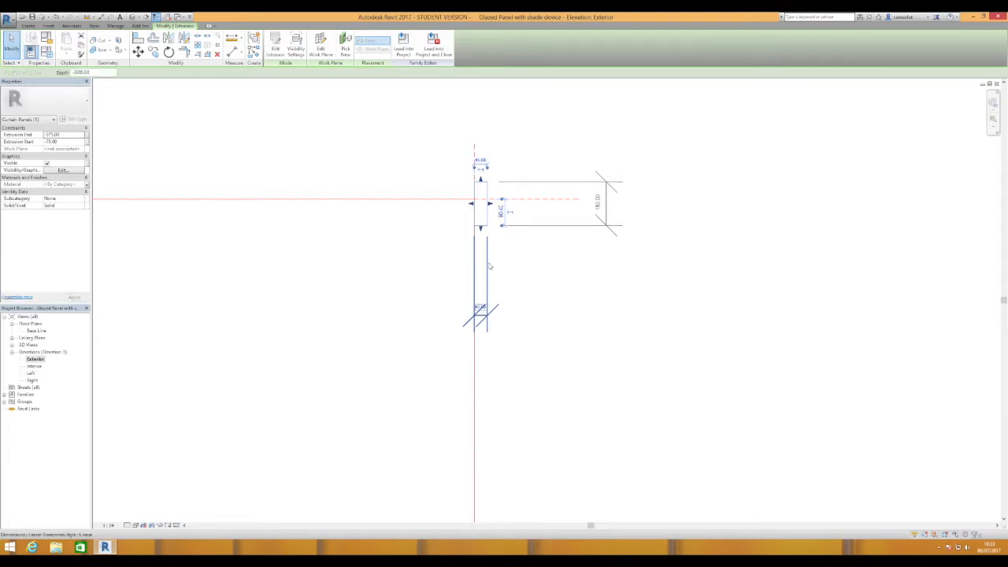
pyautogui.click(558, 135)
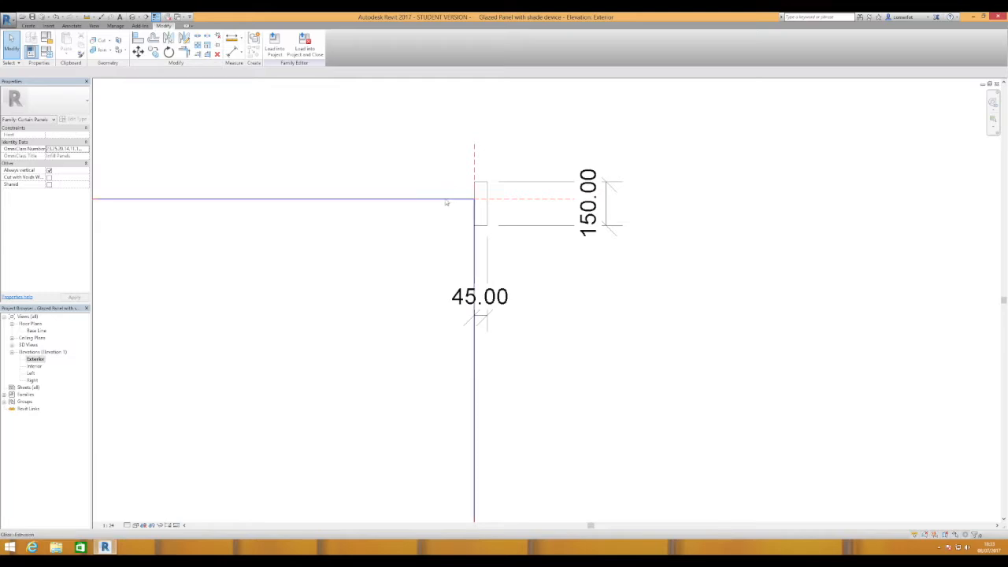
# Add an aligned dimension between the top reference plane and the top edge of the support extrusion.
pyautogui.press('d')
pyautogui.press('i')
pyautogui.click(513, 204)
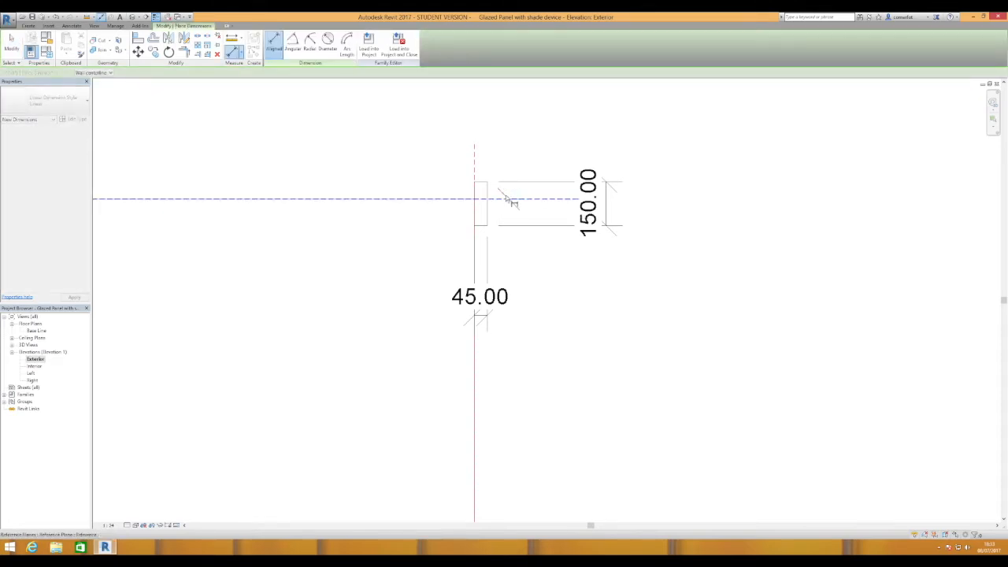
pyautogui.click(486, 185)
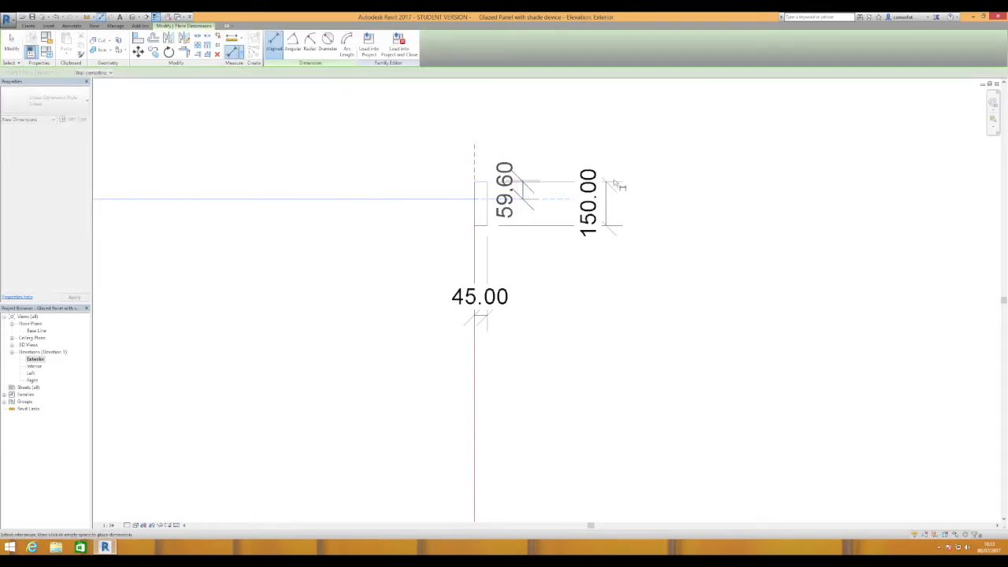
pyautogui.click(762, 191)
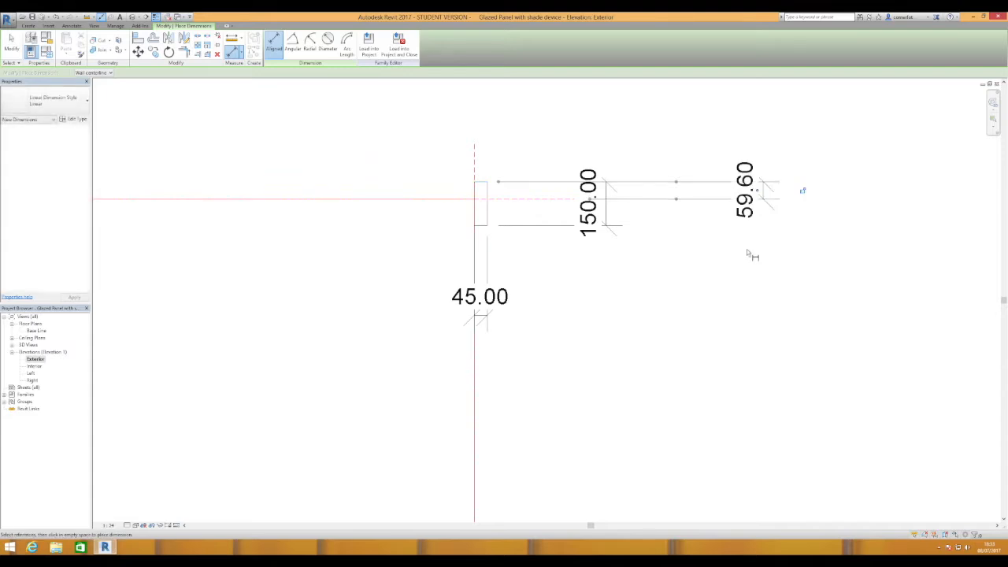
pyautogui.press('Escape')
pyautogui.press('Escape')
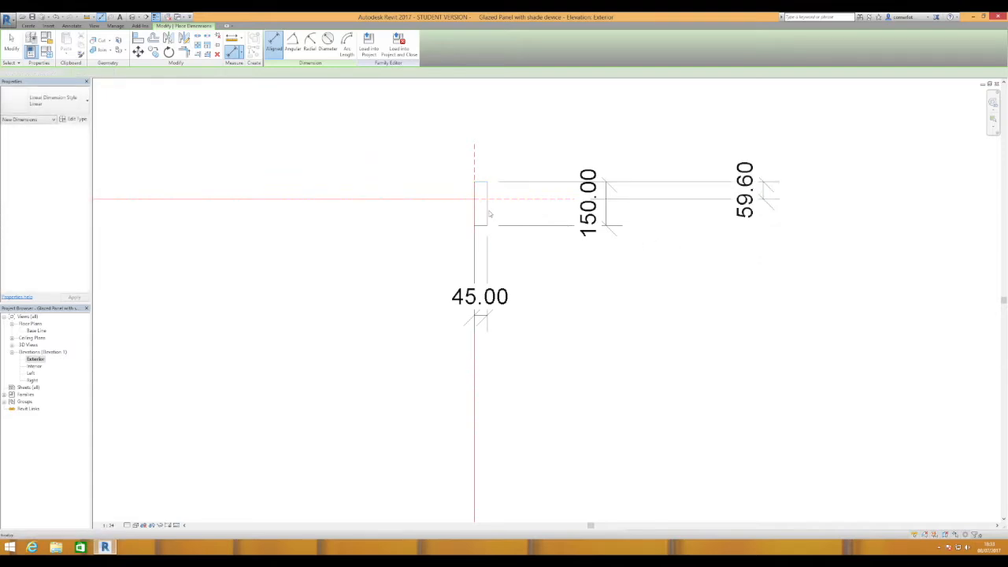
# Set the distance from the top reference plane to the support extrusion's top edge to 45 mm and lock it.
pyautogui.click(486, 210)
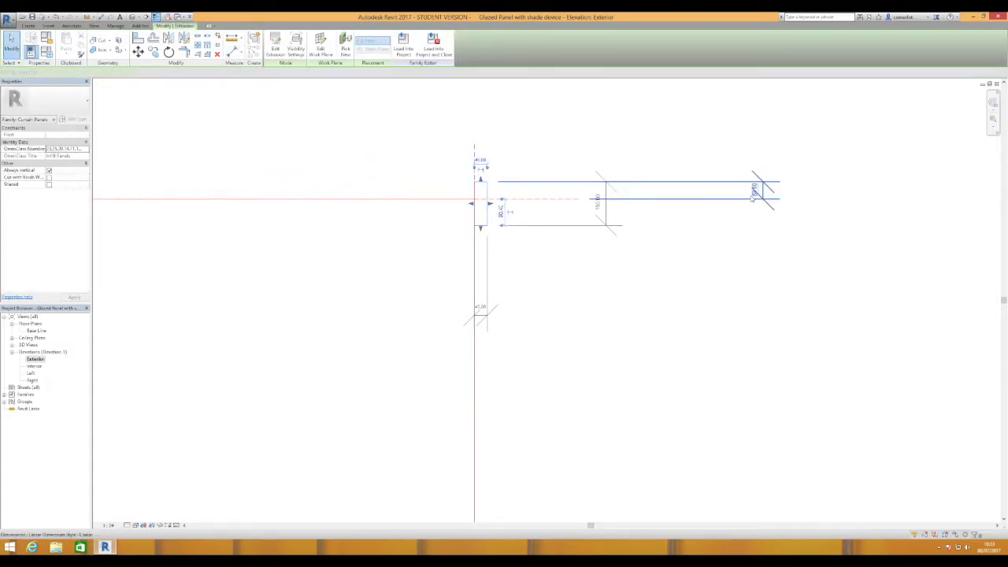
pyautogui.click(752, 199)
pyautogui.click(744, 190)
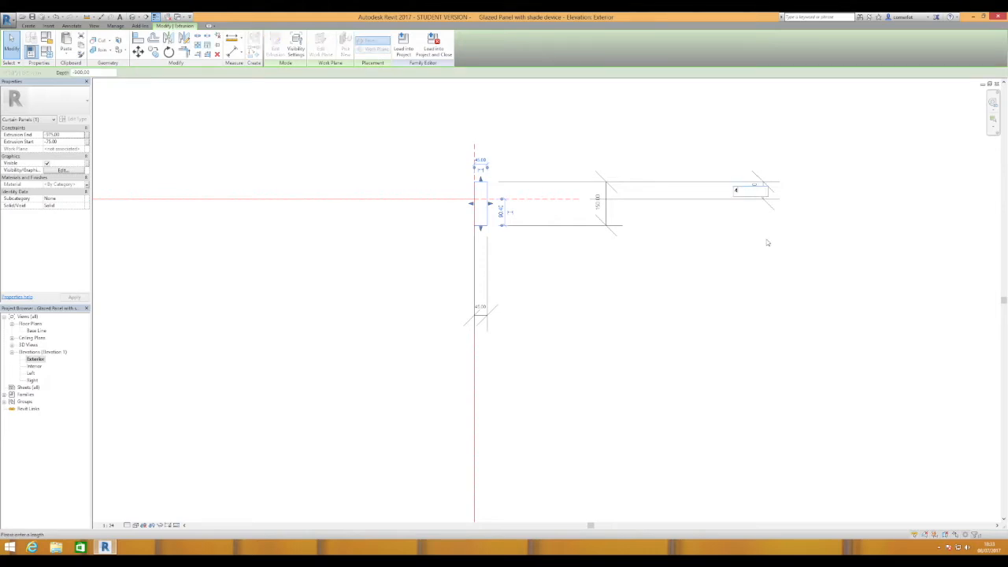
pyautogui.press('Return')
pyautogui.click(745, 276)
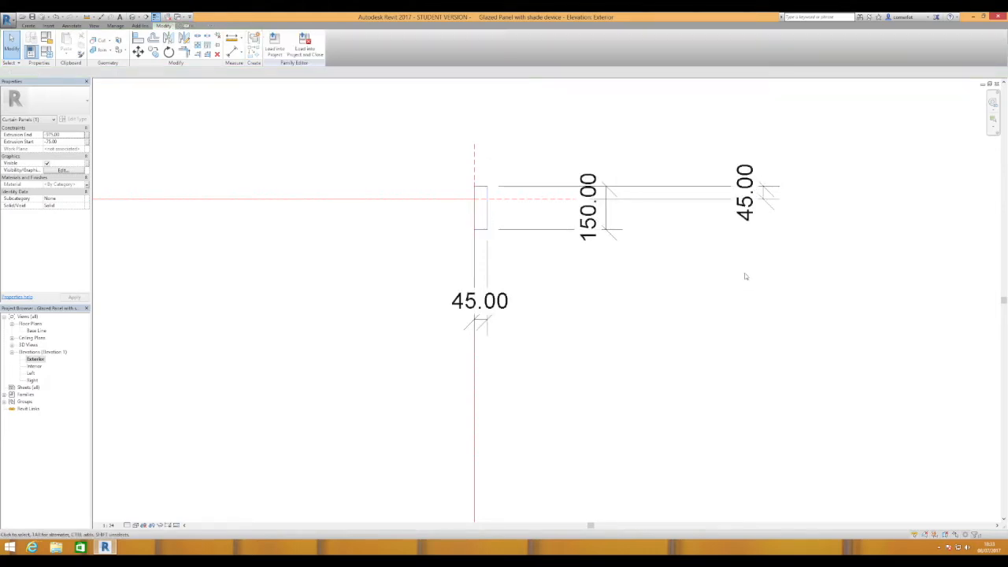
pyautogui.click(761, 214)
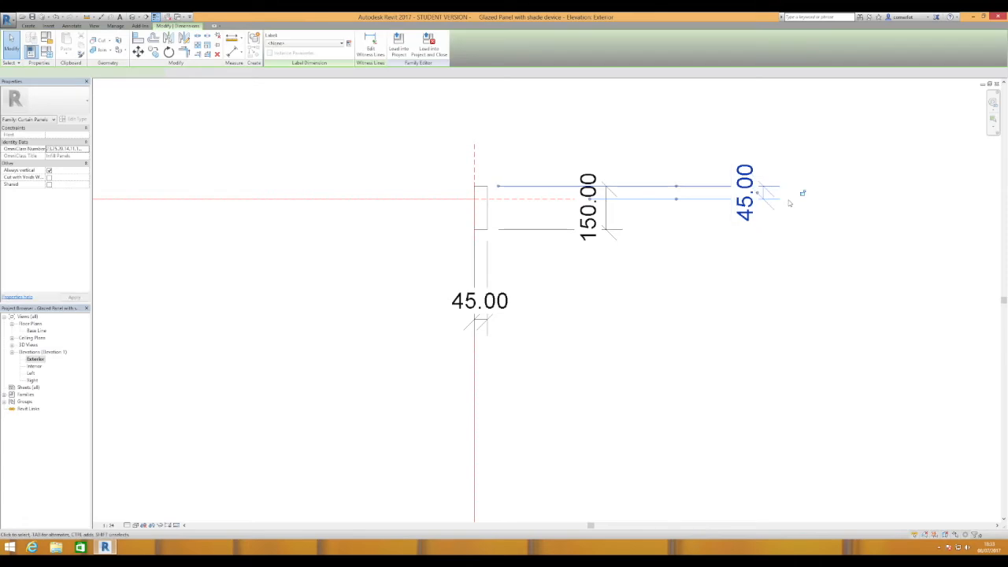
pyautogui.click(784, 287)
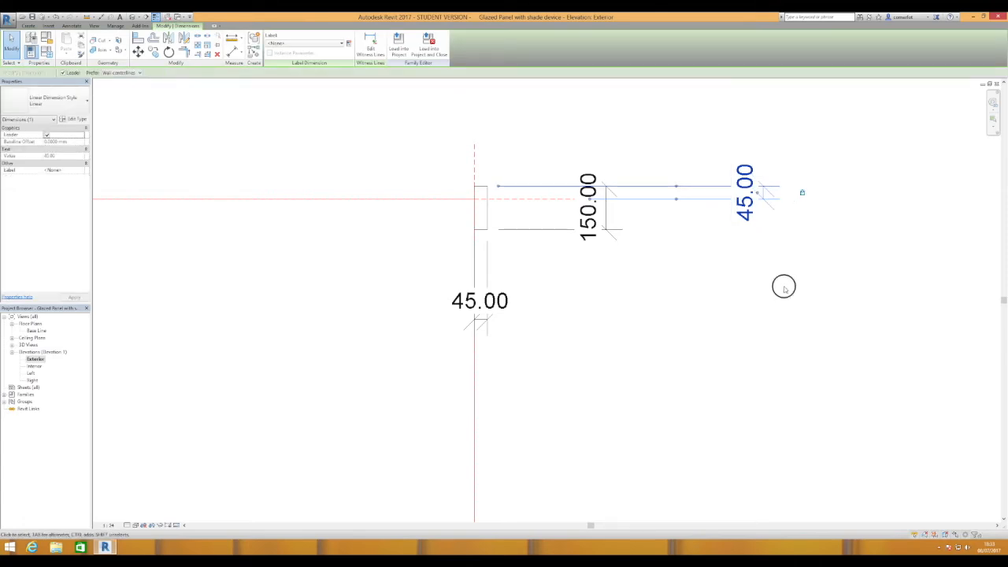
# Load the updated panel family into Project1, overwriting the existing version and its parameter values, and check the panel in 3D.
pyautogui.scroll(-3, 784, 292)
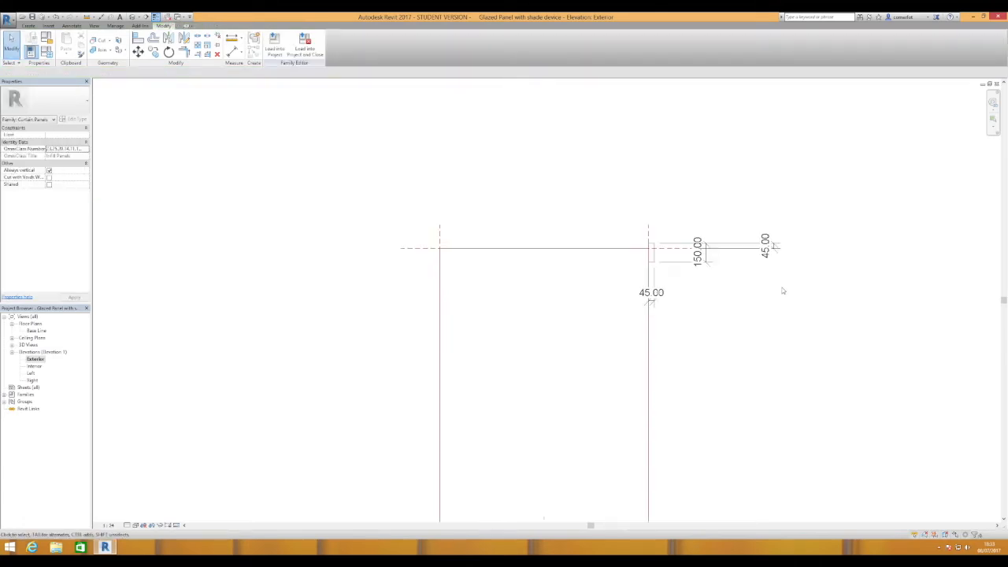
pyautogui.moveTo(615, 319); pyautogui.dragTo(581, 225, button='middle')
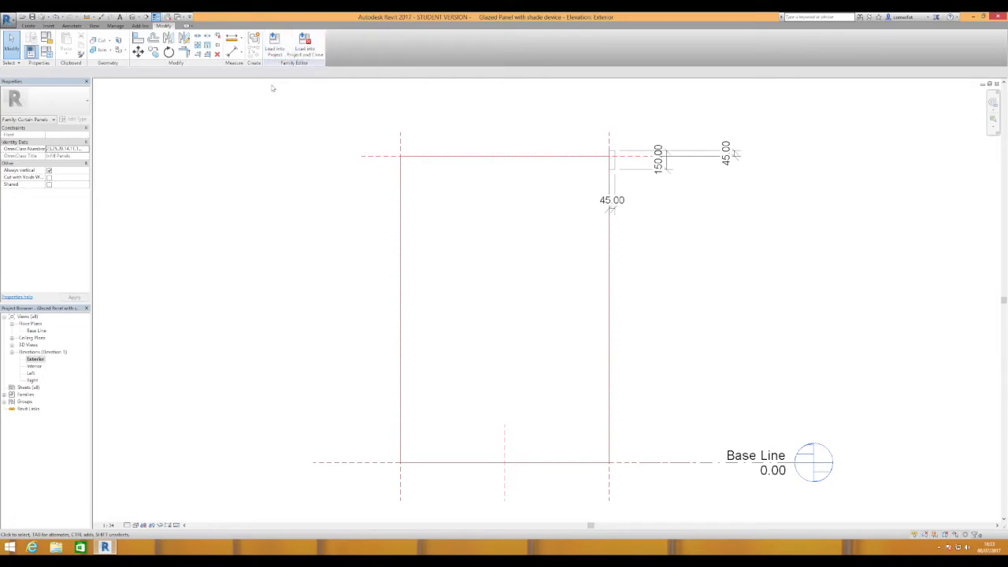
pyautogui.click(274, 47)
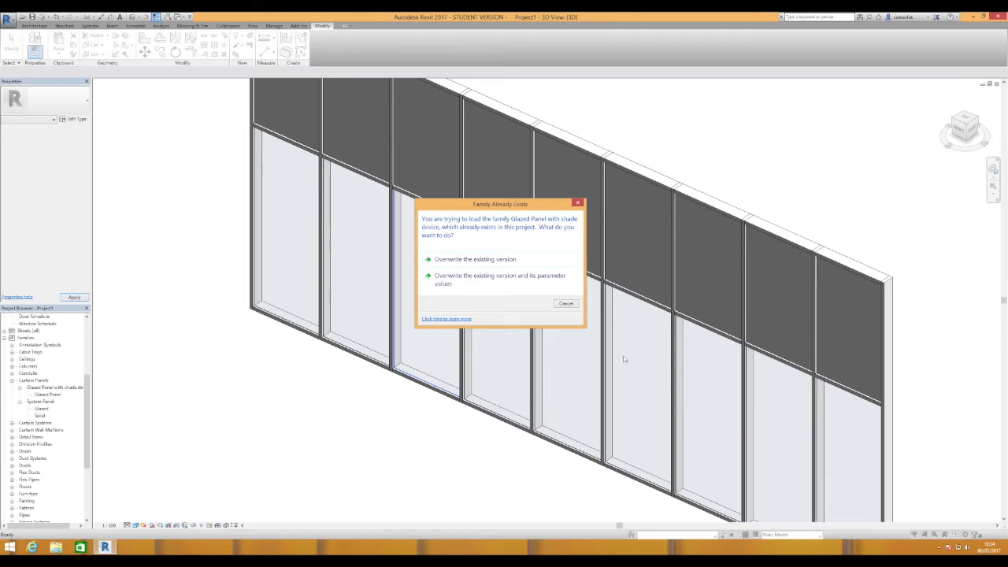
pyautogui.moveTo(504, 206); pyautogui.dragTo(513, 198)
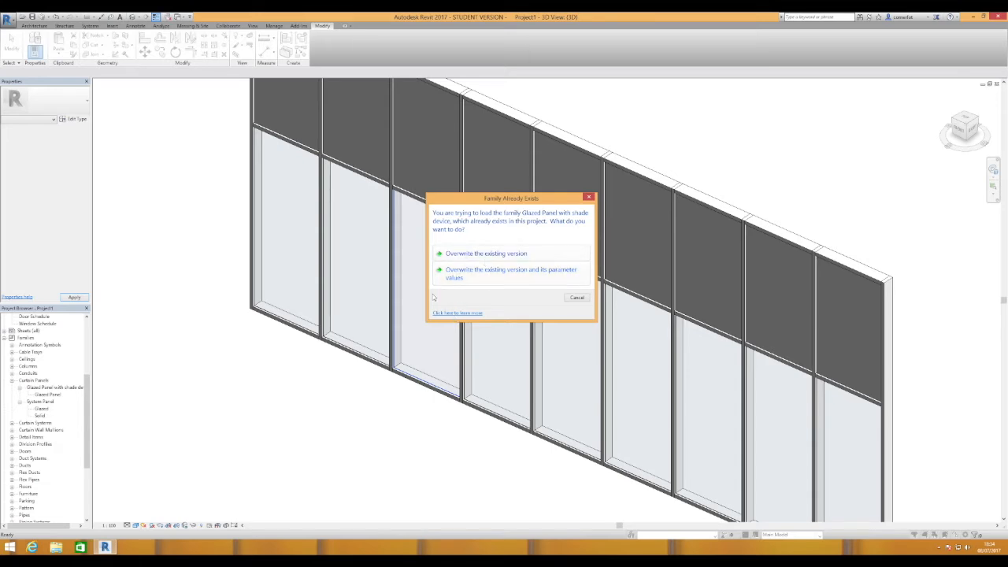
pyautogui.click(469, 272)
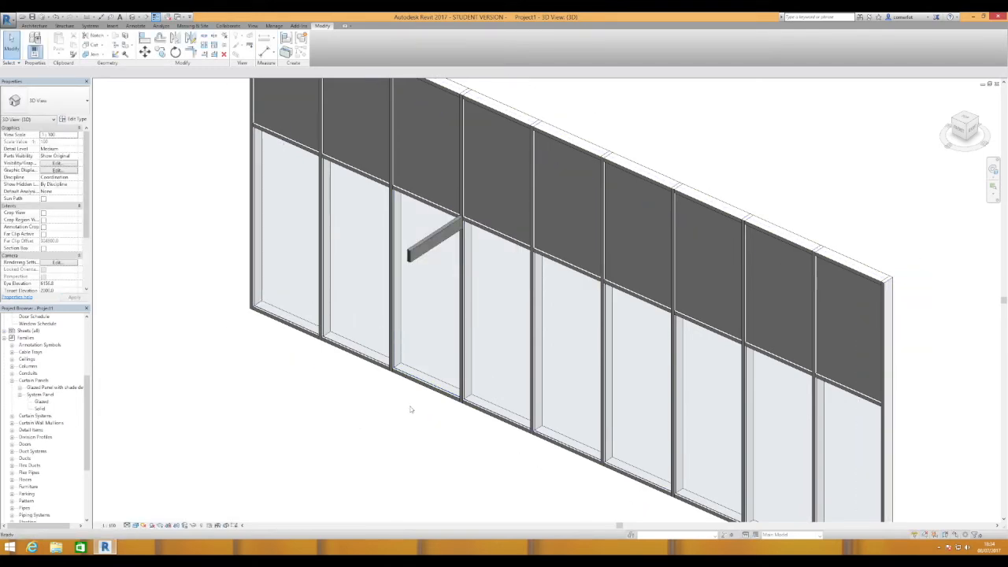
pyautogui.moveTo(427, 400)
pyautogui.keyDown('shift'); pyautogui.mouseDown(button='middle')
pyautogui.moveTo(470, 382)
pyautogui.moveTo(425, 360)
pyautogui.moveTo(418, 384)
pyautogui.mouseUp(button='middle'); pyautogui.keyUp('shift')
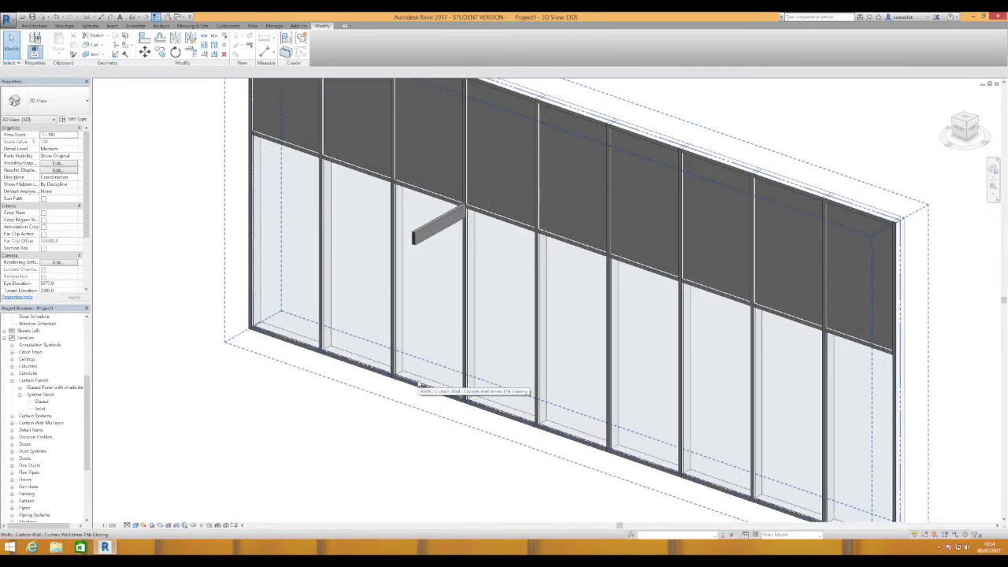
pyautogui.press('Tab')
pyautogui.click(419, 384)
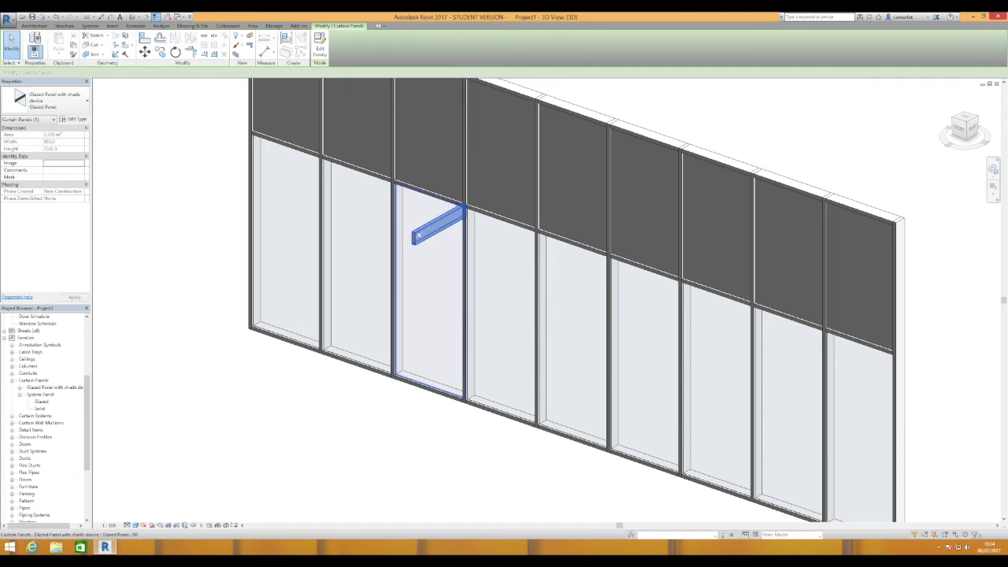
pyautogui.click(364, 409)
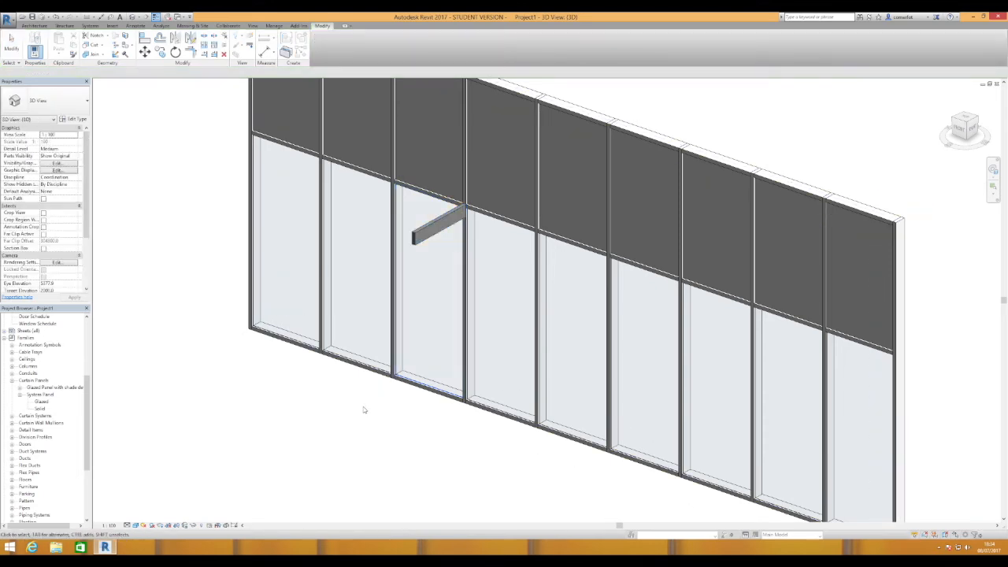
# Change the fifth glazed panel of the curtain wall's lower row to the Glazed Panel type with shade device and view the whole wall.
pyautogui.click(581, 442)
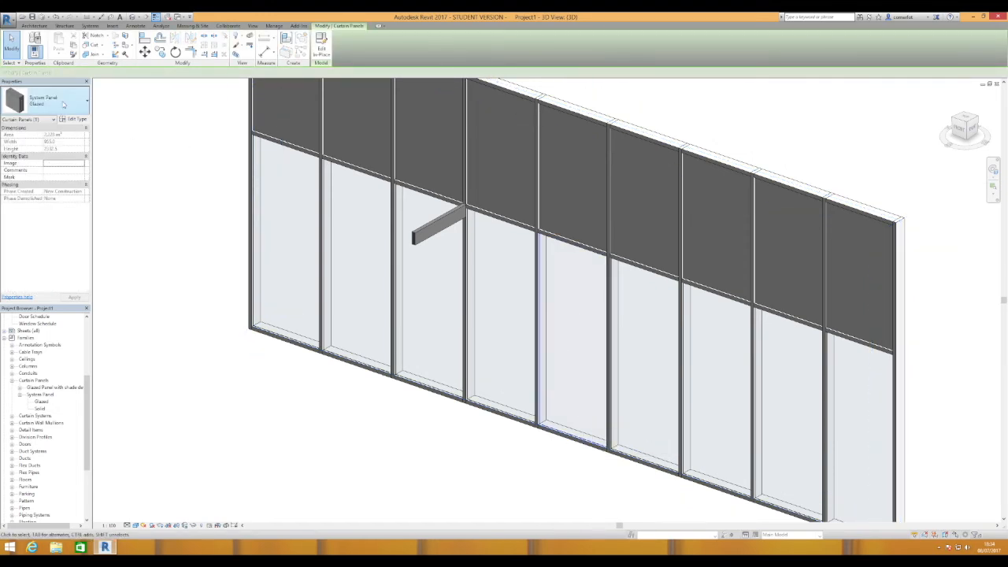
pyautogui.click(63, 105)
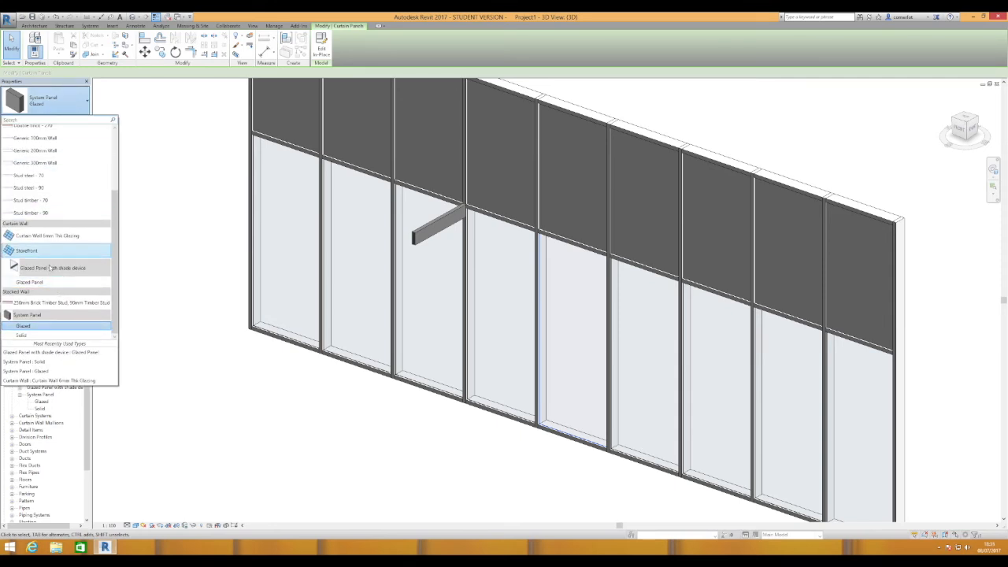
pyautogui.moveTo(32, 271)
pyautogui.click(31, 281)
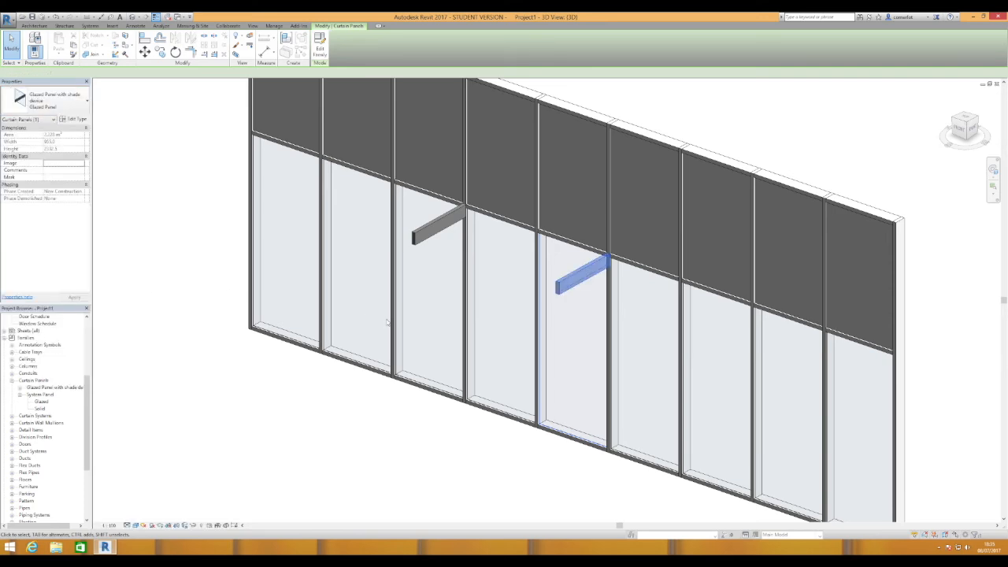
pyautogui.click(398, 425)
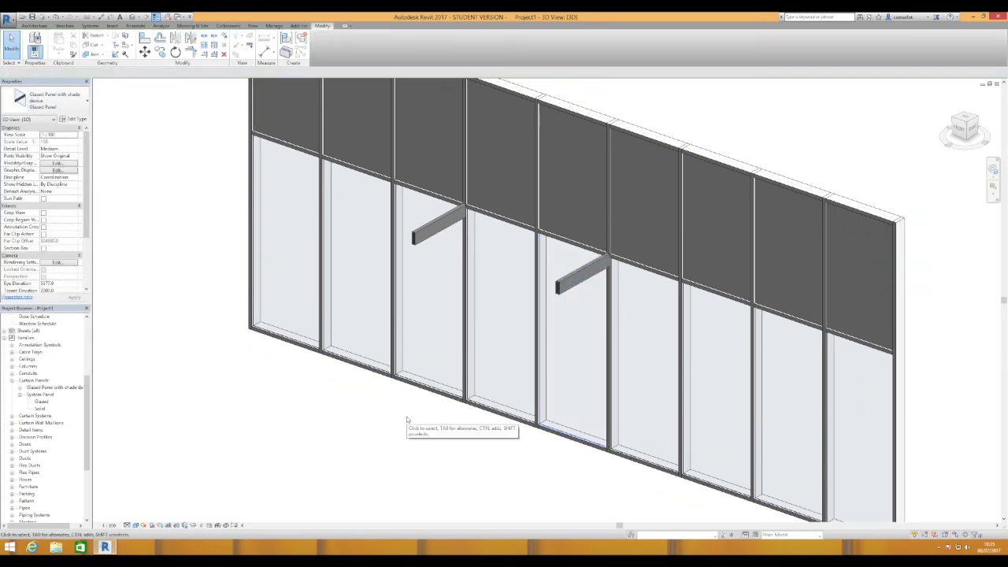
pyautogui.scroll(-3, 407, 420)
pyautogui.keyDown('shift'); pyautogui.moveTo(407, 420); pyautogui.dragTo(483, 320, button='middle'); pyautogui.keyUp('shift')
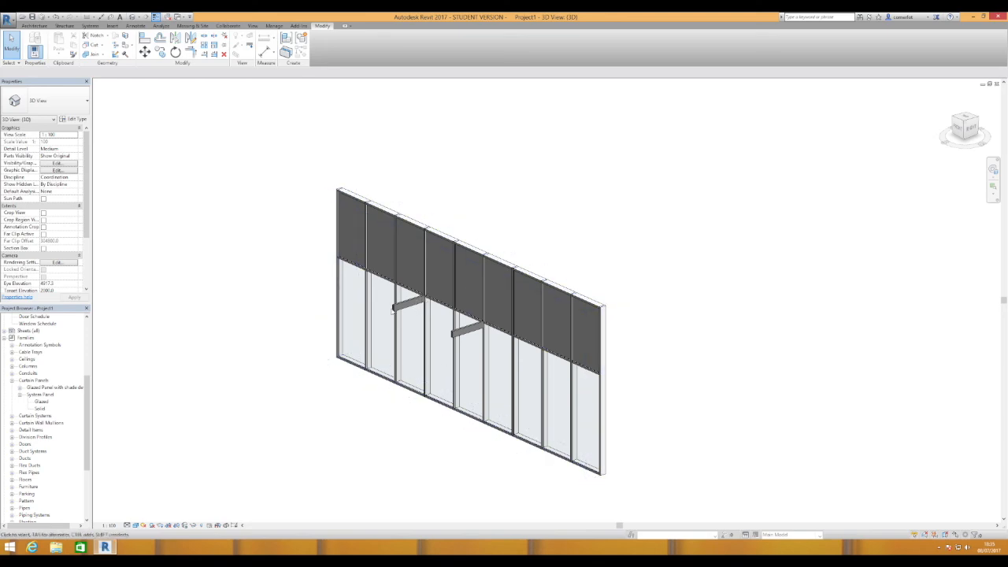
pyautogui.keyDown('shift'); pyautogui.moveTo(401, 407); pyautogui.dragTo(417, 382, button='middle'); pyautogui.keyUp('shift')
pyautogui.scroll(-2, 417, 383)
pyautogui.scroll(3, 415, 381)
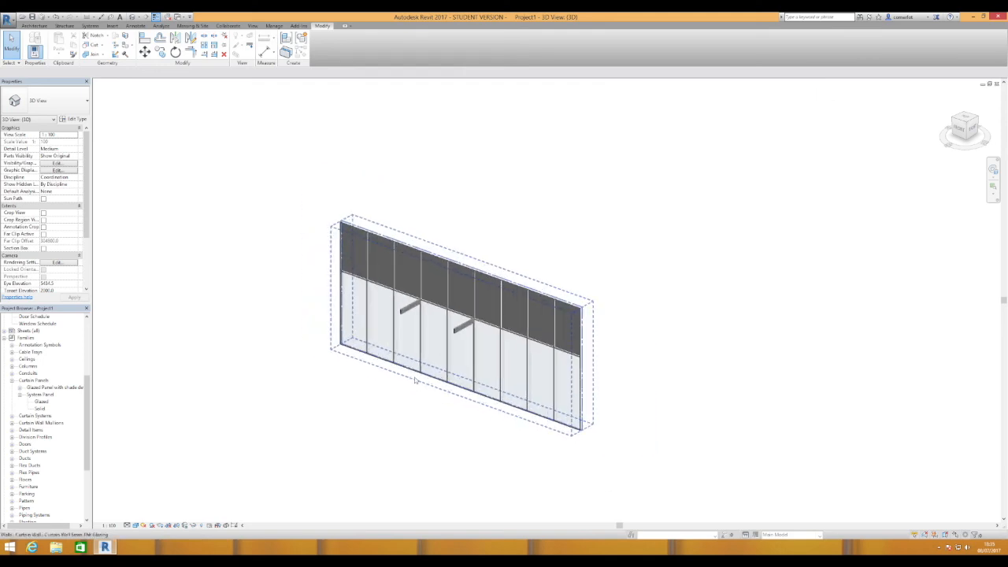